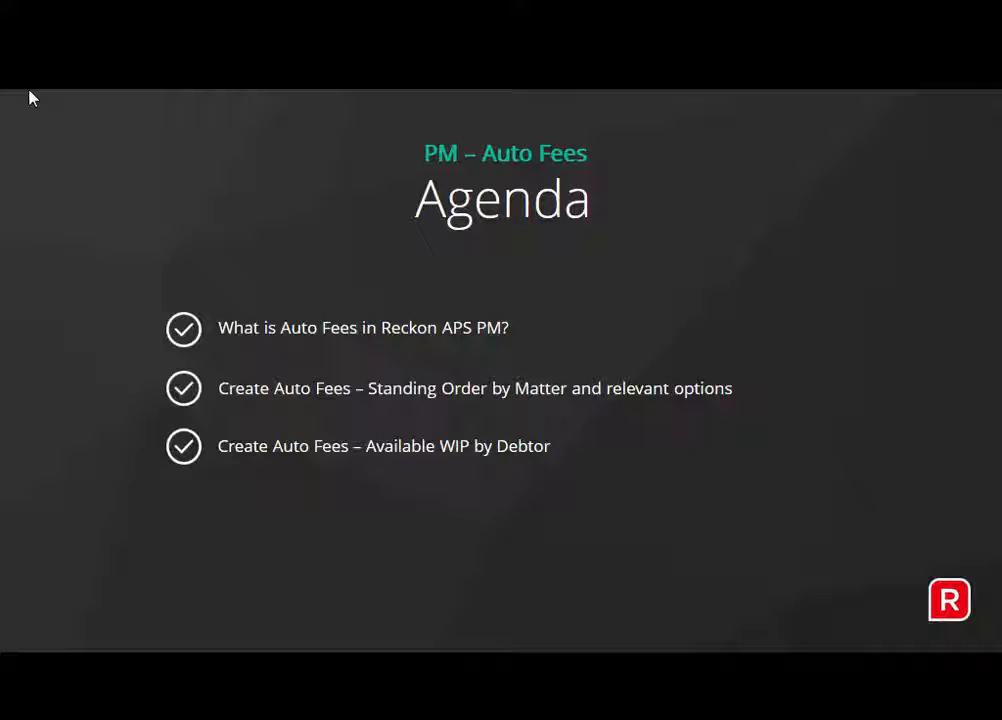
pyautogui.press('Right')
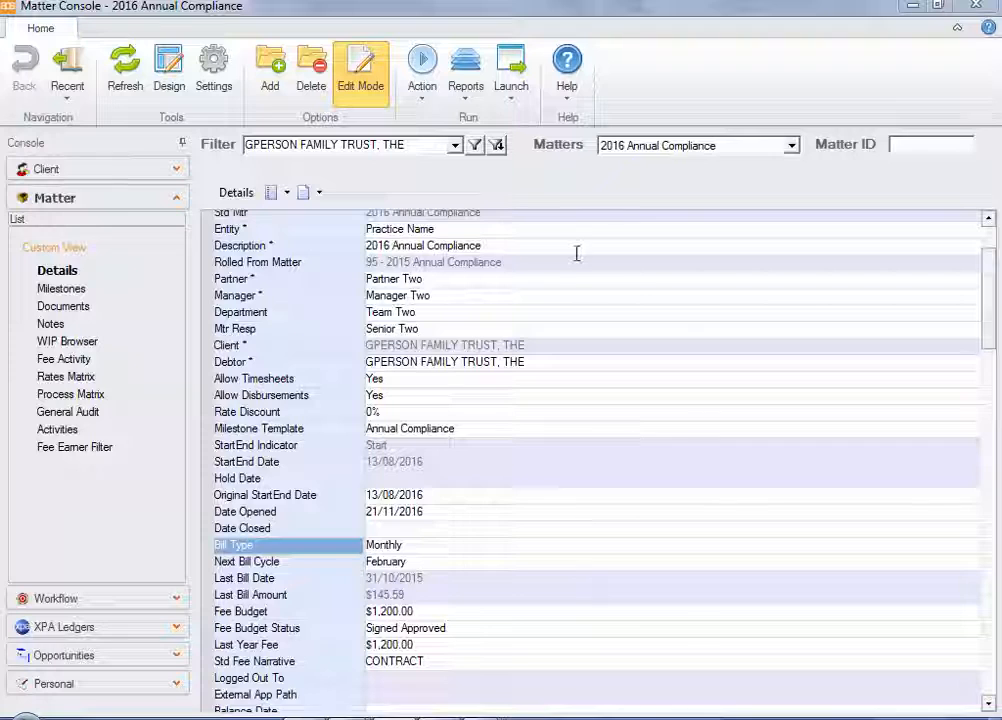
# - Review the 2016 Annual Compliance matter's Bill Type options, Next Bill Cycle, Fee Budget and Last Year Fee in its details
pyautogui.click(420, 150)
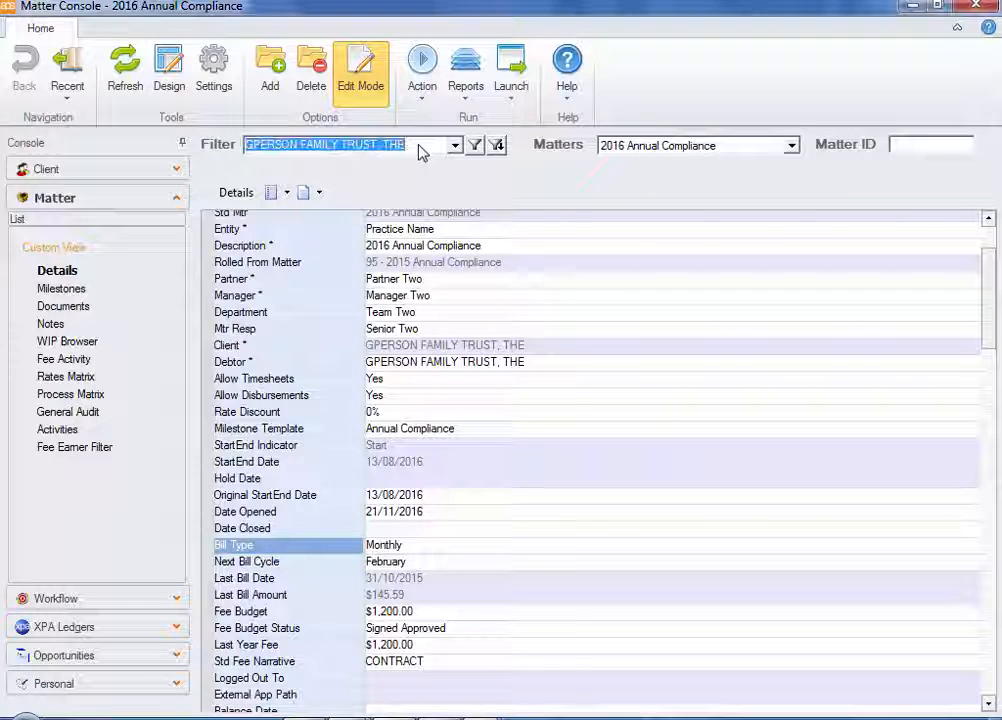
pyautogui.click(746, 152)
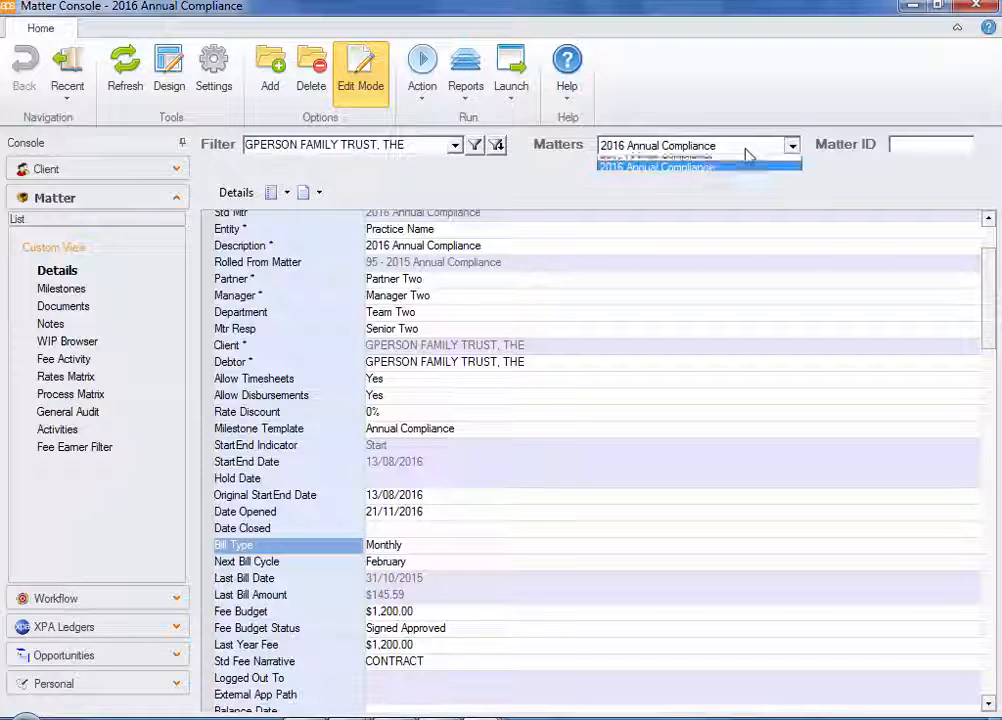
pyautogui.click(746, 152)
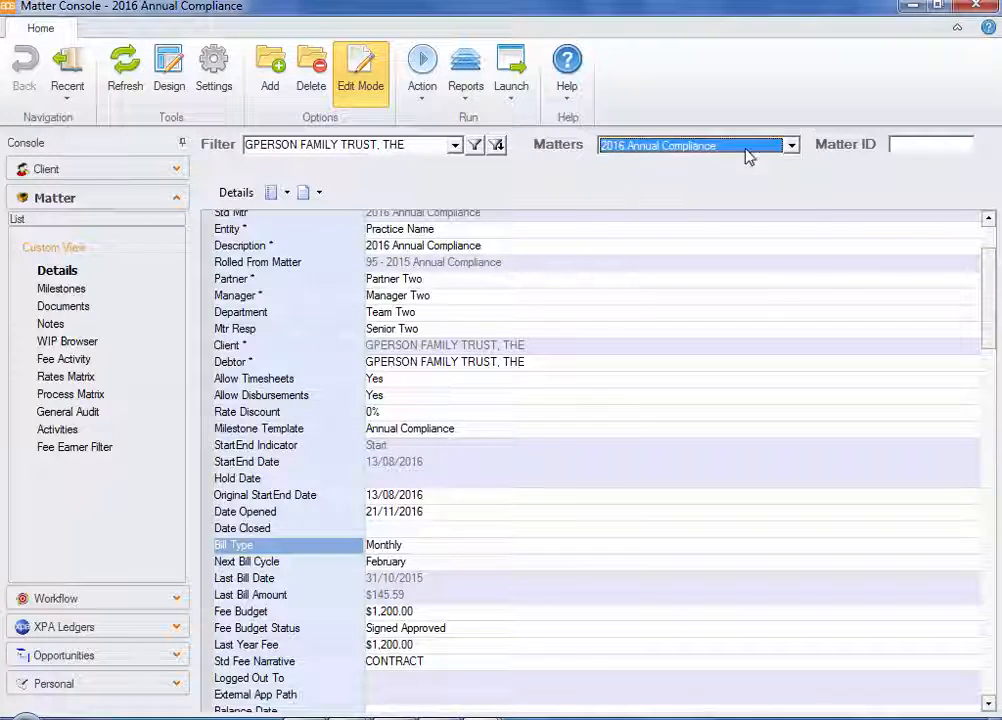
pyautogui.click(76, 272)
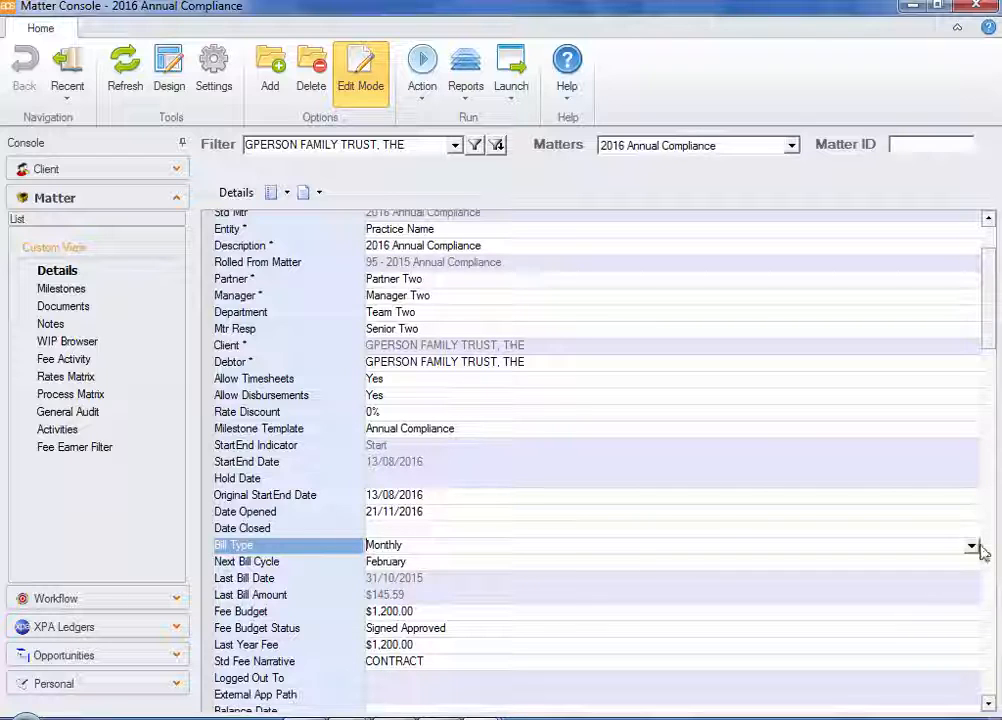
pyautogui.click(973, 546)
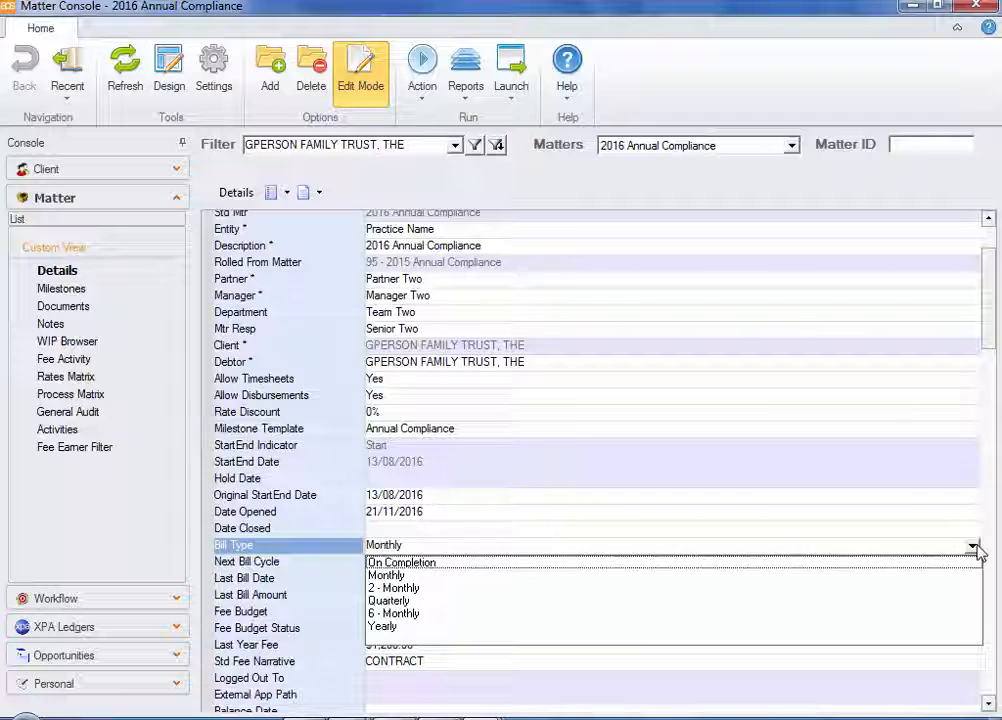
pyautogui.click(311, 566)
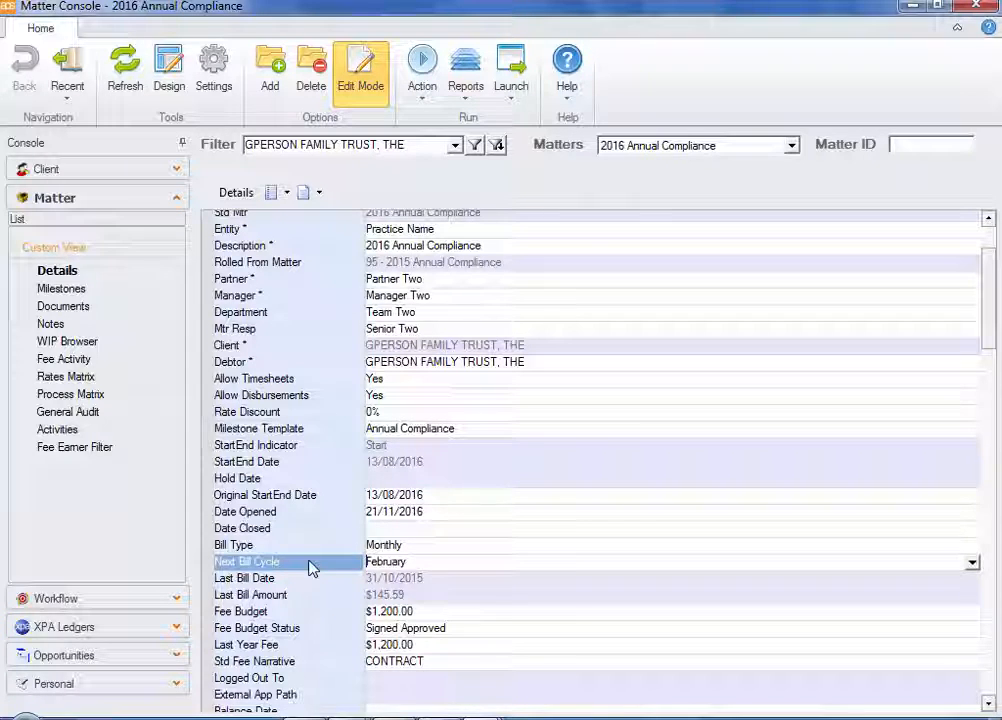
pyautogui.click(430, 611)
pyautogui.click(347, 610)
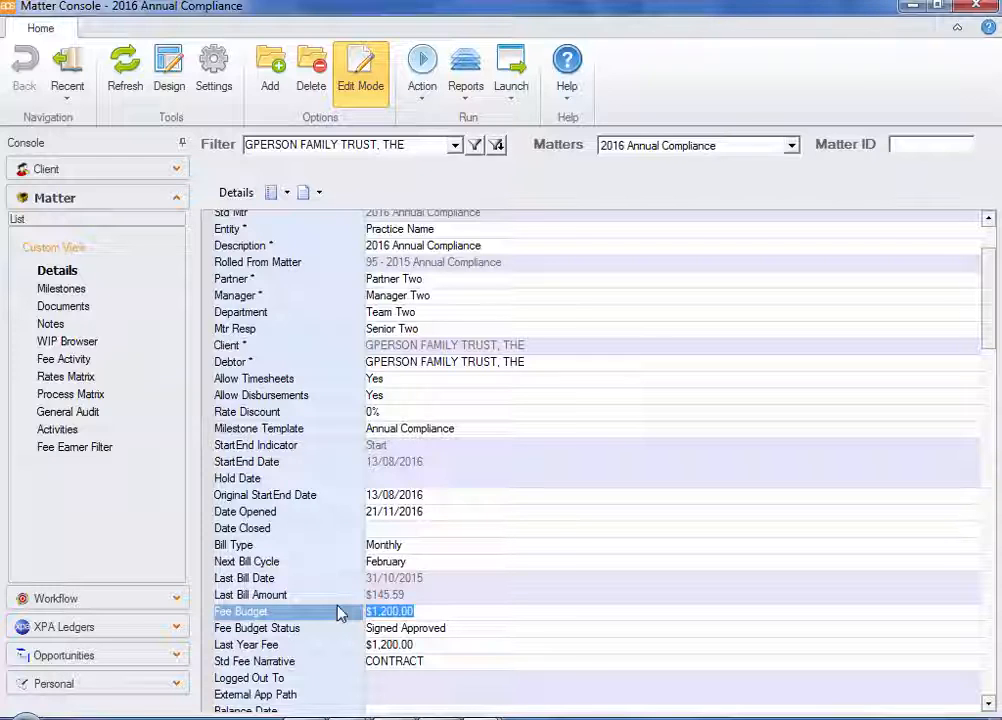
pyautogui.click(427, 646)
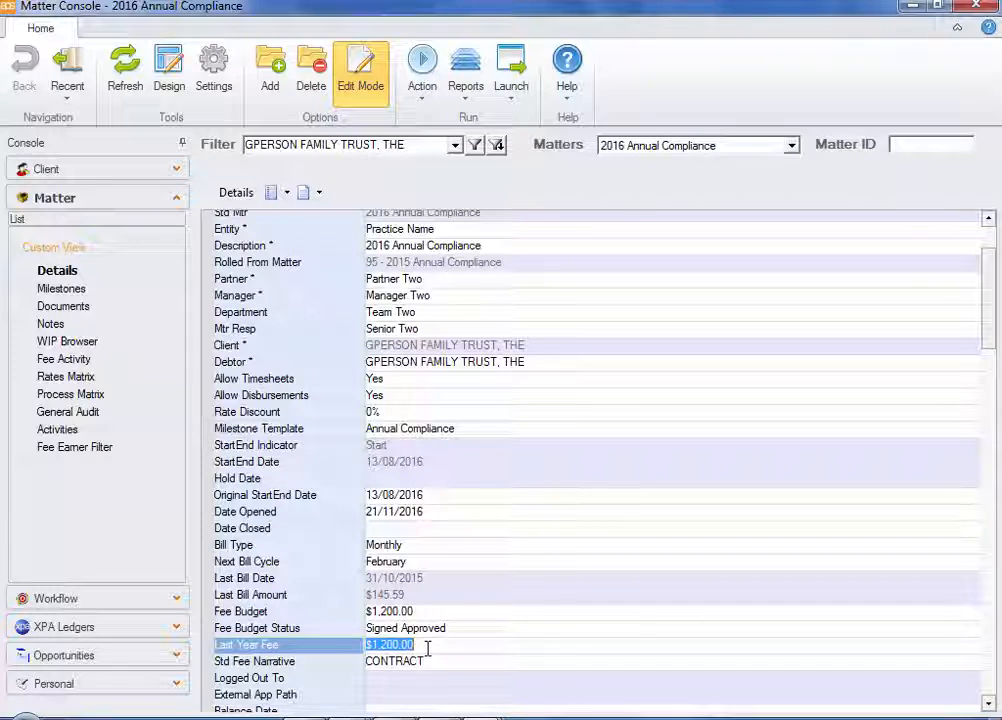
pyautogui.click(414, 544)
pyautogui.click(418, 561)
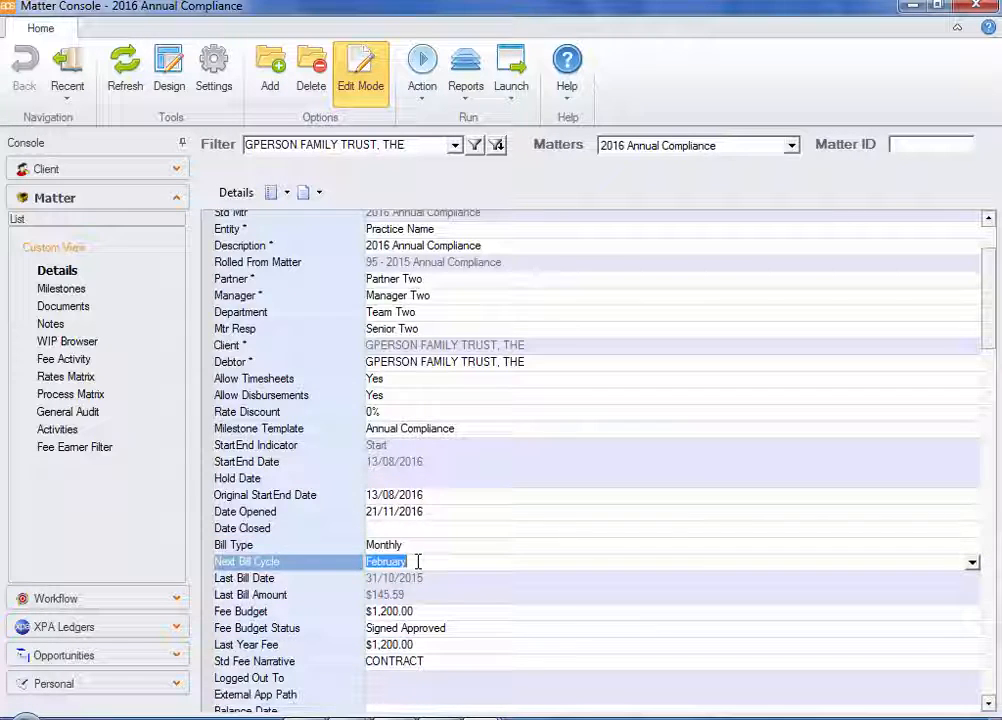
pyautogui.click(419, 610)
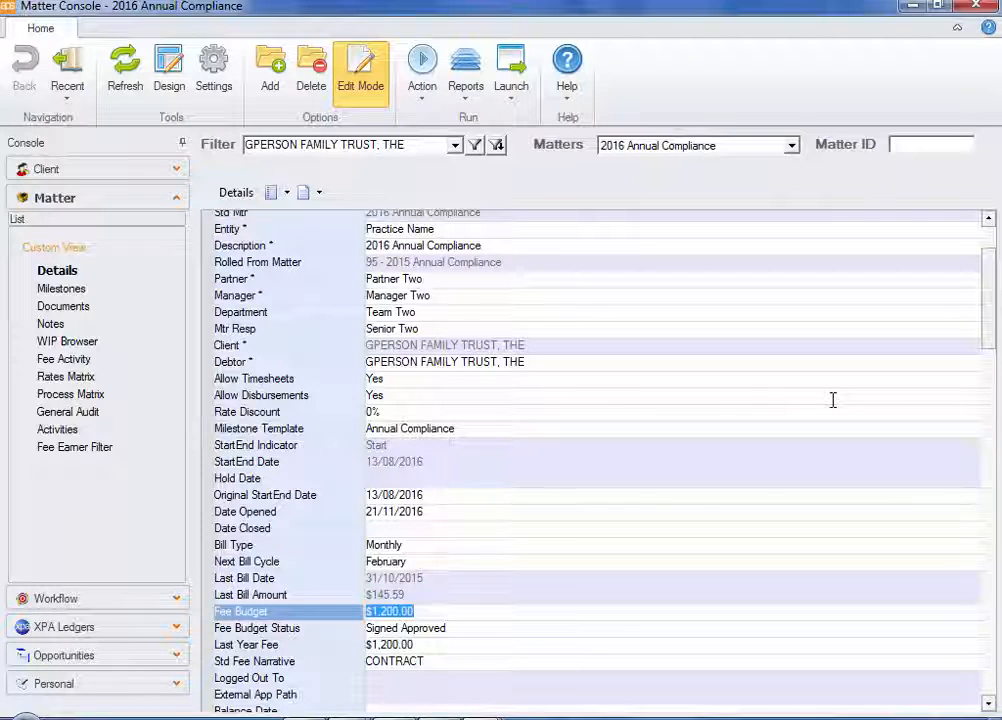
# - Switch to the Fee Batch Console and start a new Auto Fees run with the Standing Orders by Matter template
pyautogui.hotkey('alt', 'Tab')
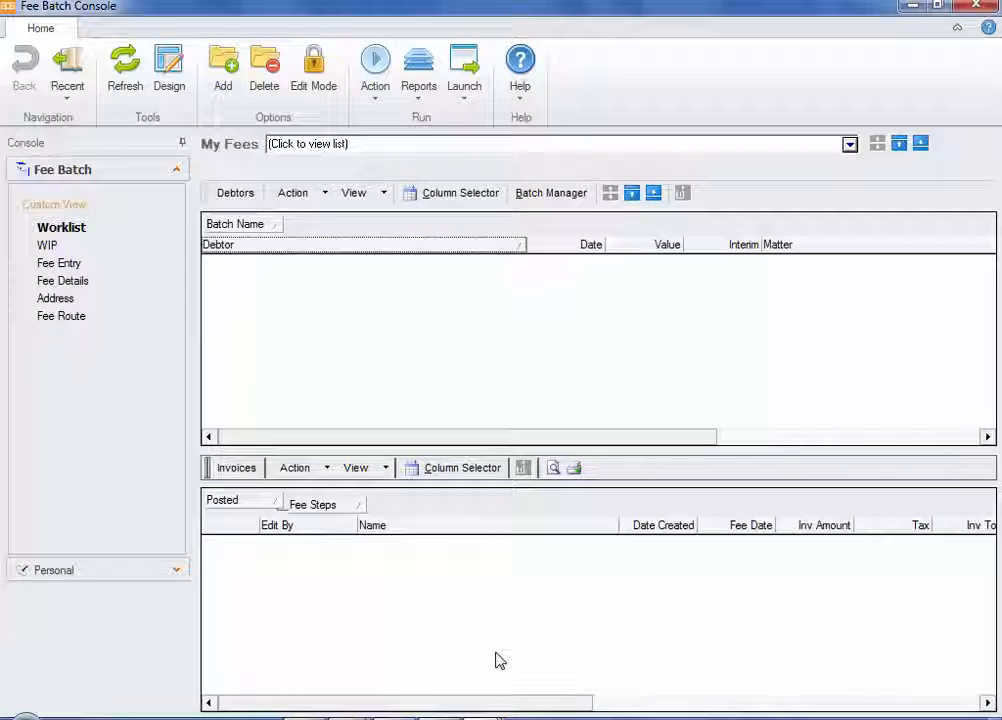
pyautogui.click(233, 95)
pyautogui.click(297, 352)
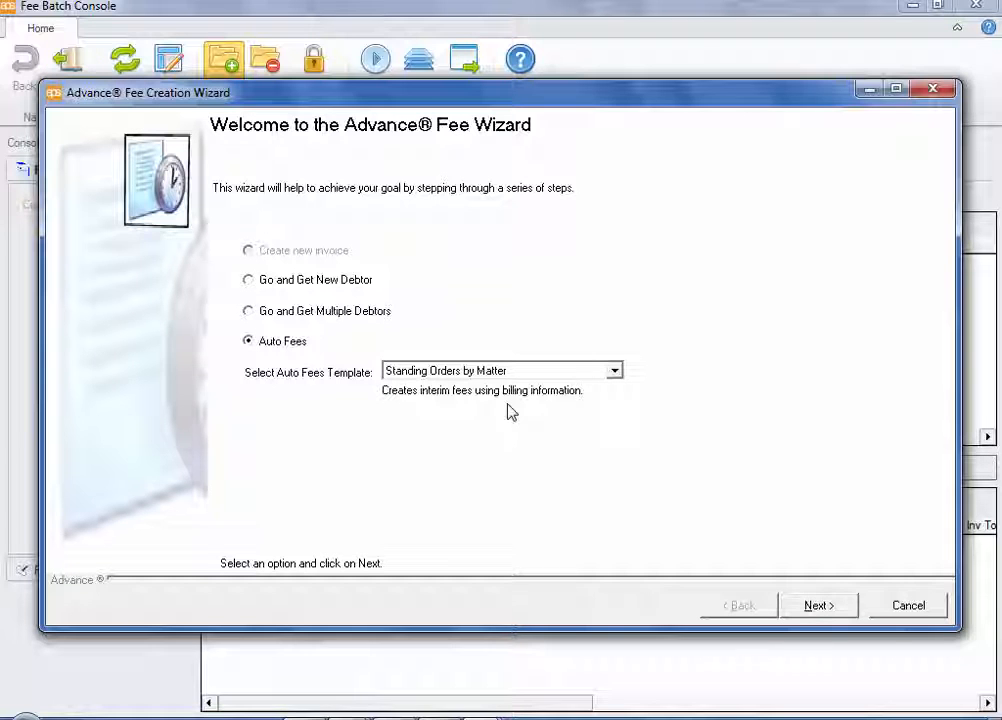
pyautogui.click(836, 610)
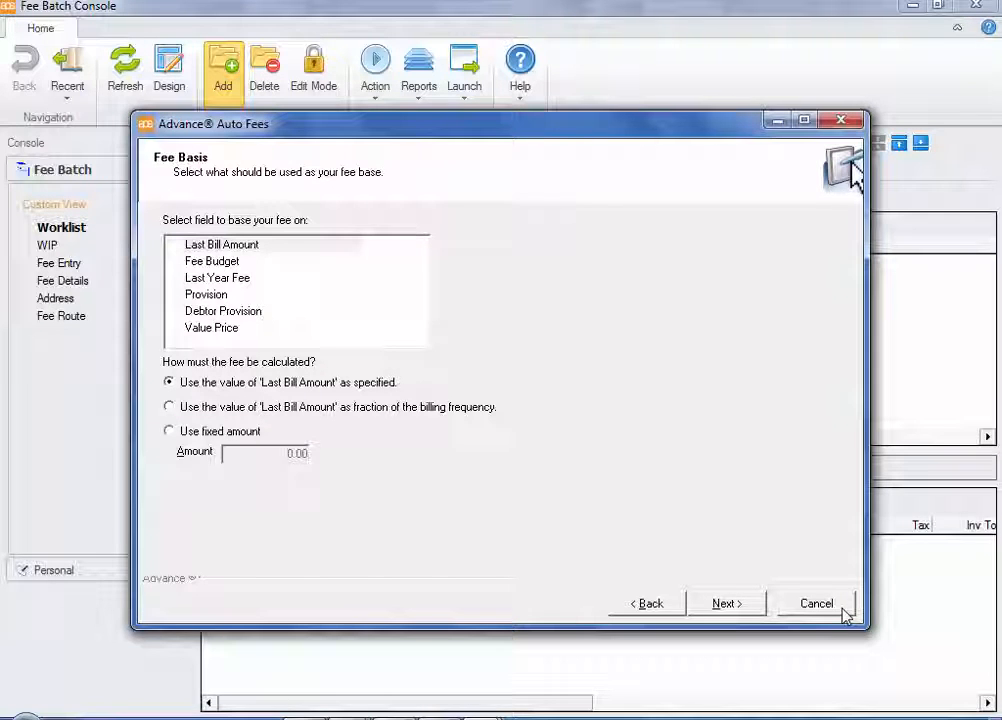
# - Base the fee on Fee Budget, calculated as a fraction of the billing frequency, and continue to the fee filter
pyautogui.click(231, 264)
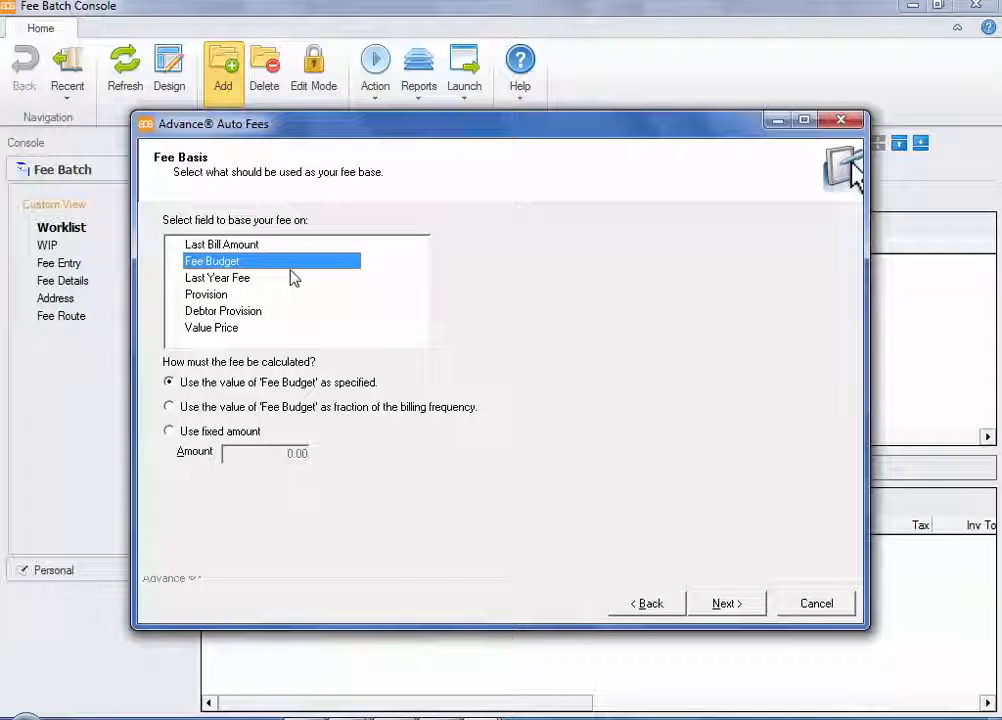
pyautogui.click(252, 279)
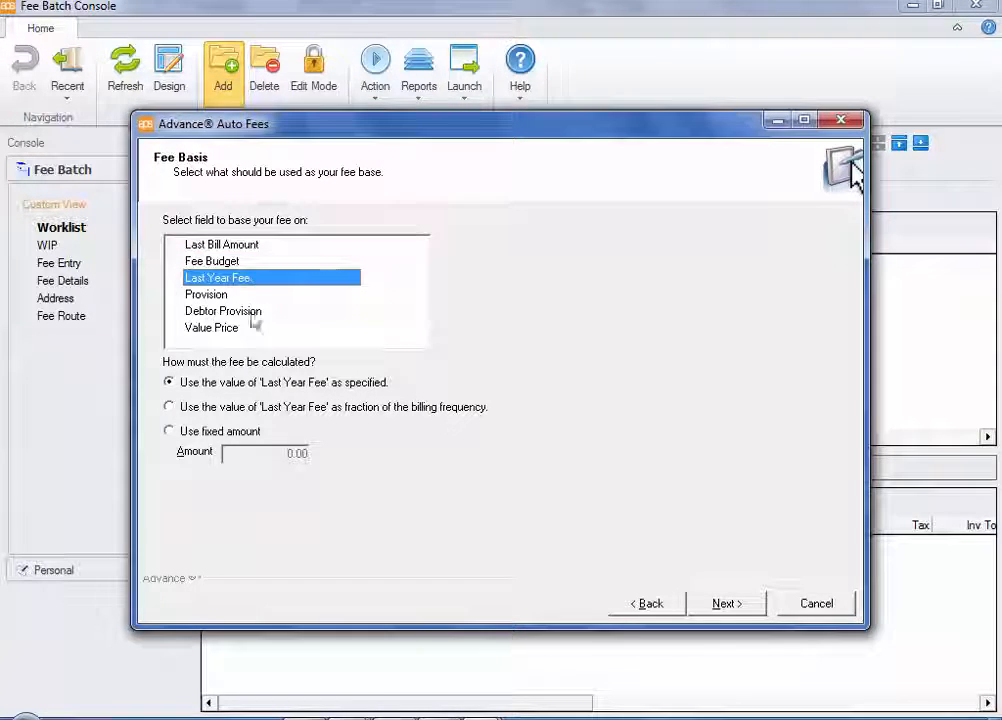
pyautogui.click(238, 262)
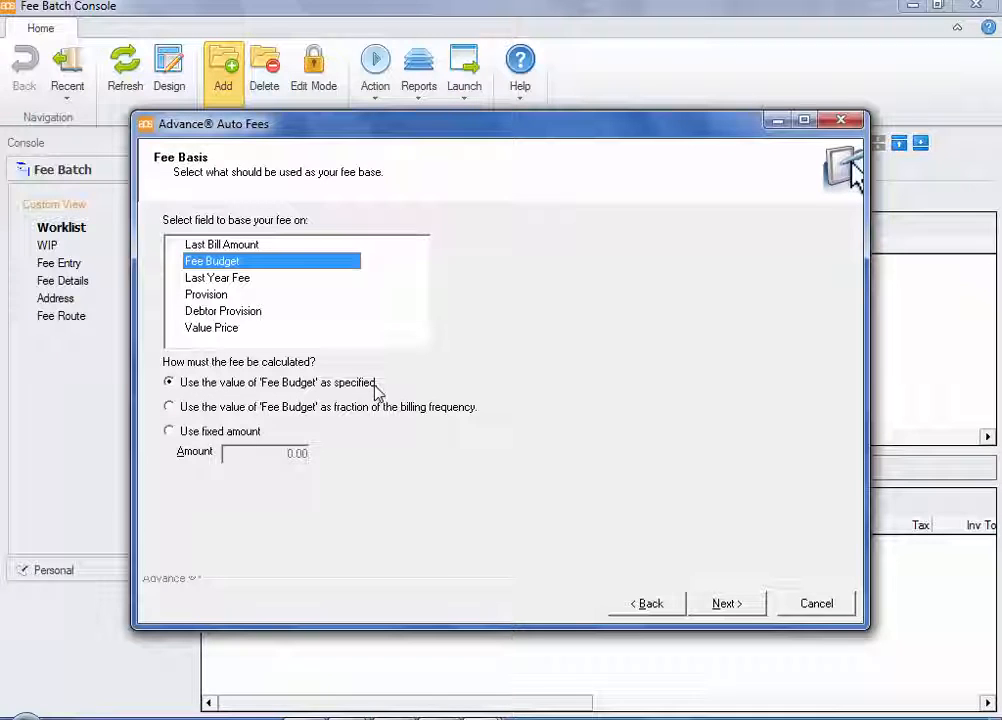
pyautogui.click(256, 412)
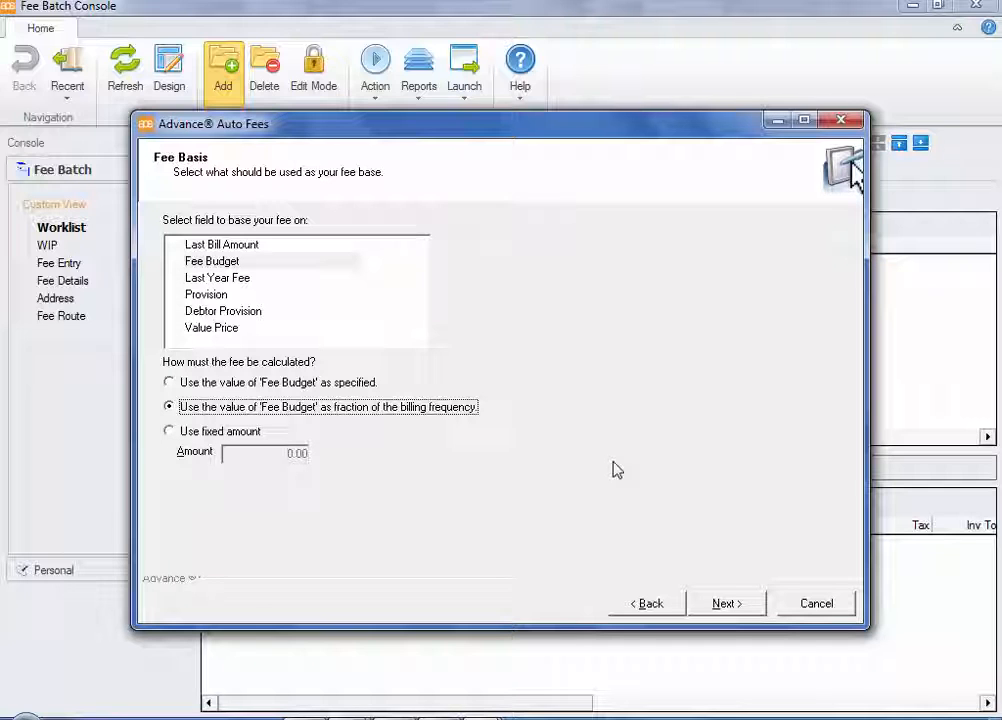
pyautogui.click(217, 440)
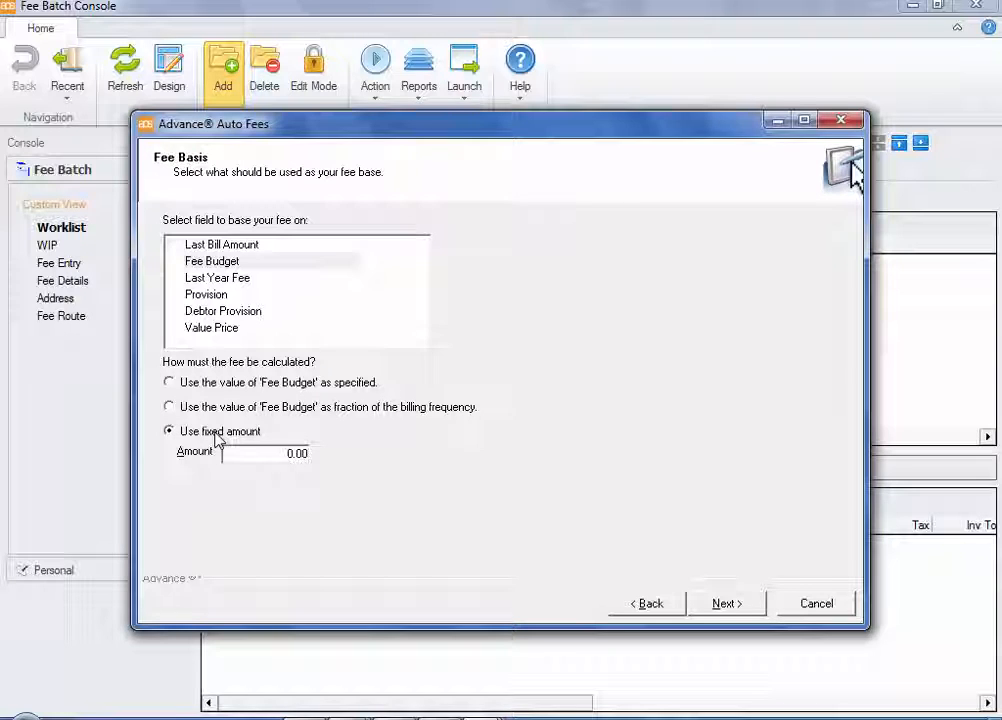
pyautogui.click(212, 414)
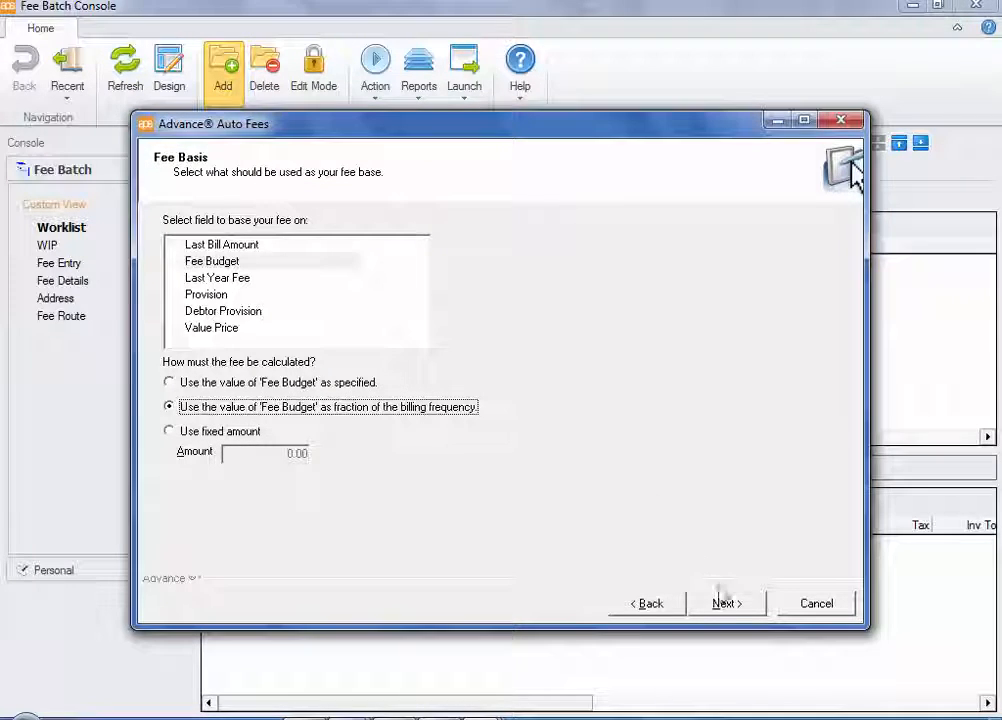
pyautogui.click(758, 617)
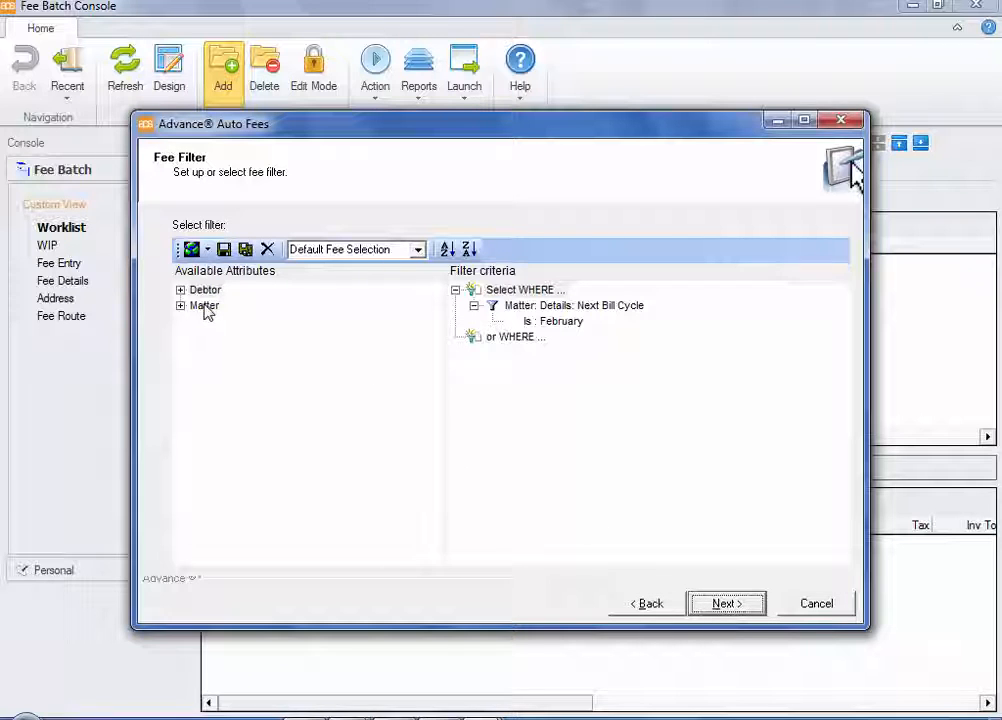
# - Accept the default fee filter for Next Bill Cycle is February, and set the invoice date to be the date of posting
pyautogui.click(576, 330)
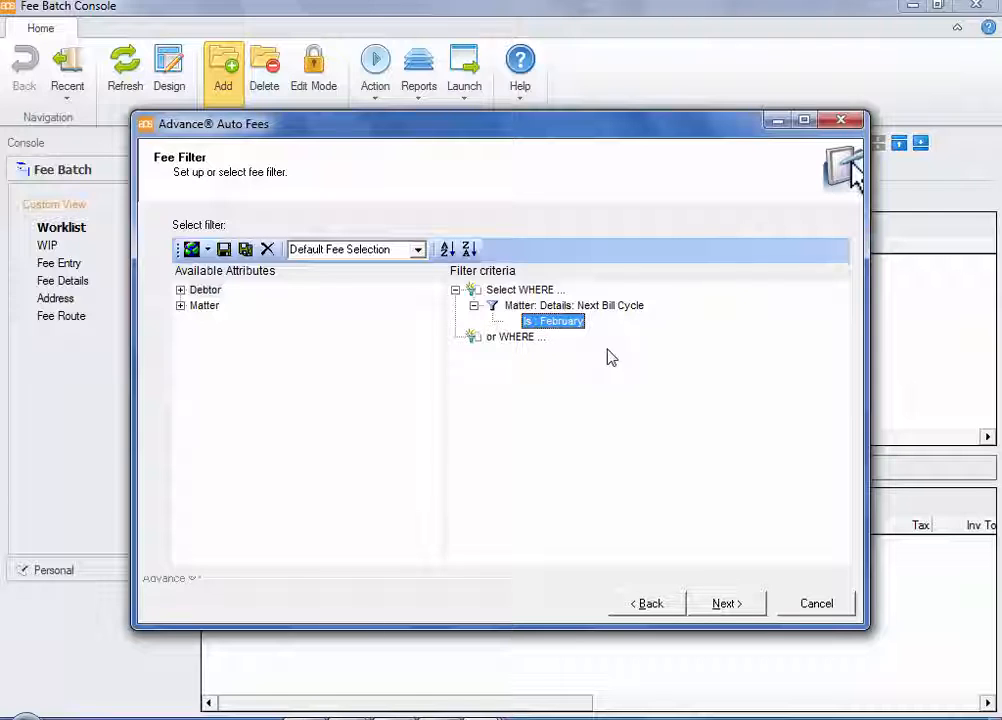
pyautogui.click(758, 608)
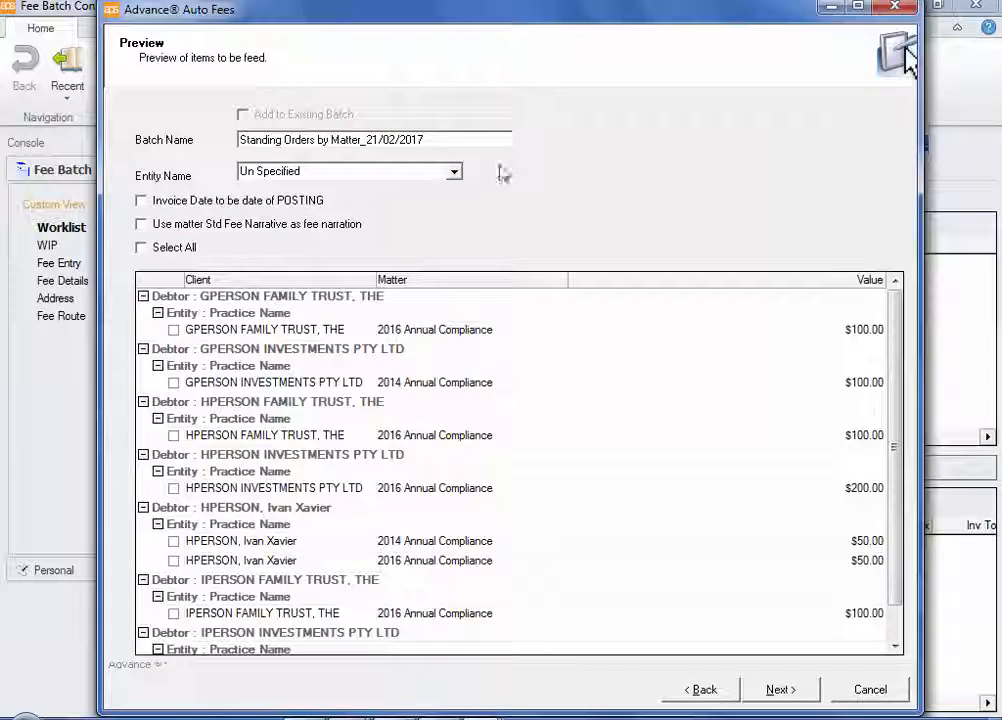
pyautogui.click(143, 202)
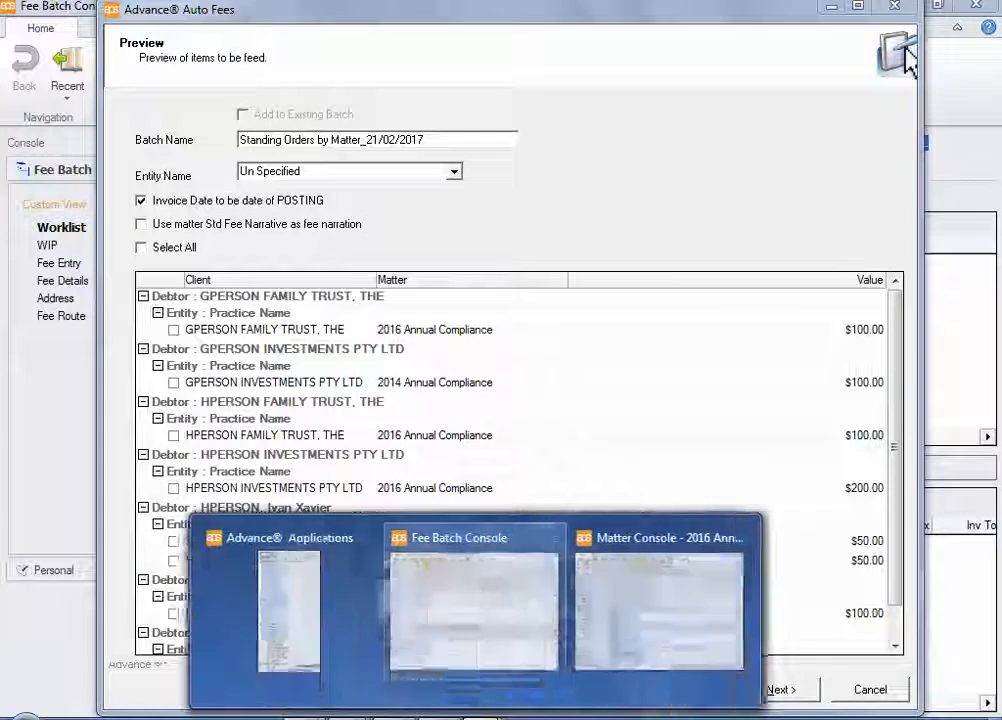
# - Check the Std Fee Narrative field in the Matter Console, and return to the Auto Fees preview
pyautogui.click(686, 636)
pyautogui.click(290, 662)
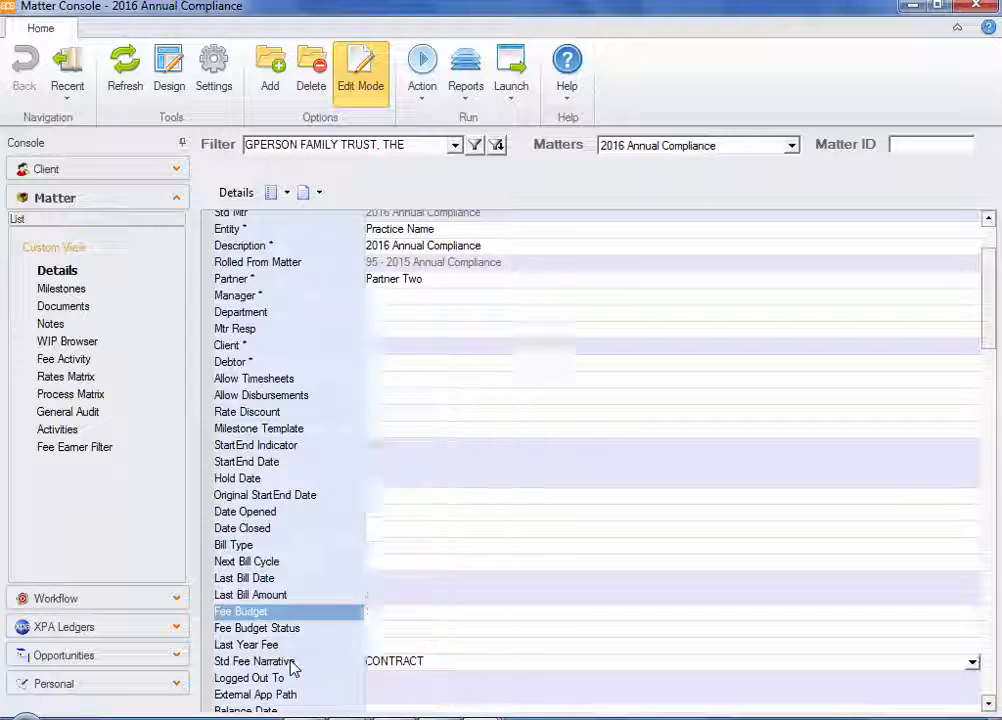
pyautogui.click(972, 663)
pyautogui.click(972, 663)
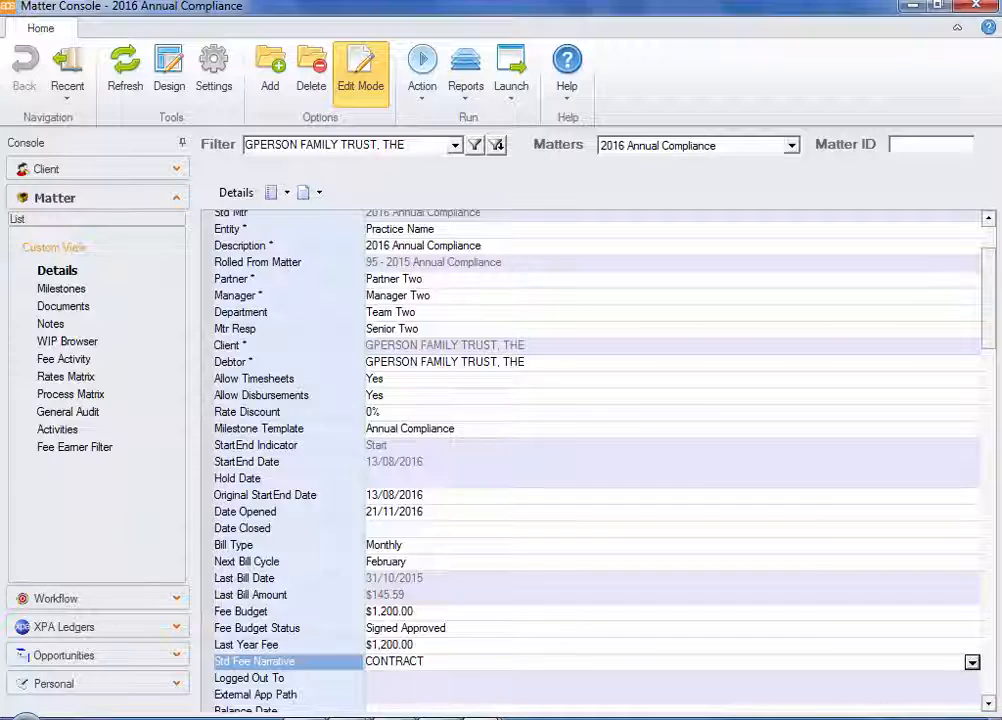
pyautogui.moveTo(540, 716)
pyautogui.click(563, 650)
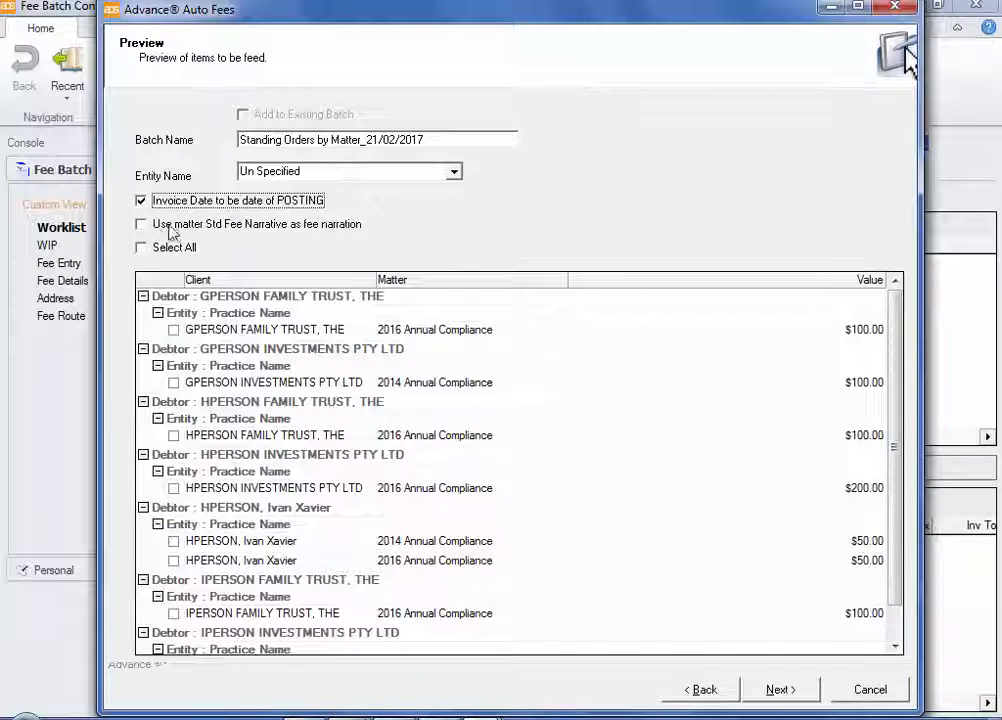
# - Select all previewed matters for the fee batch and continue to the narration settings
pyautogui.click(145, 252)
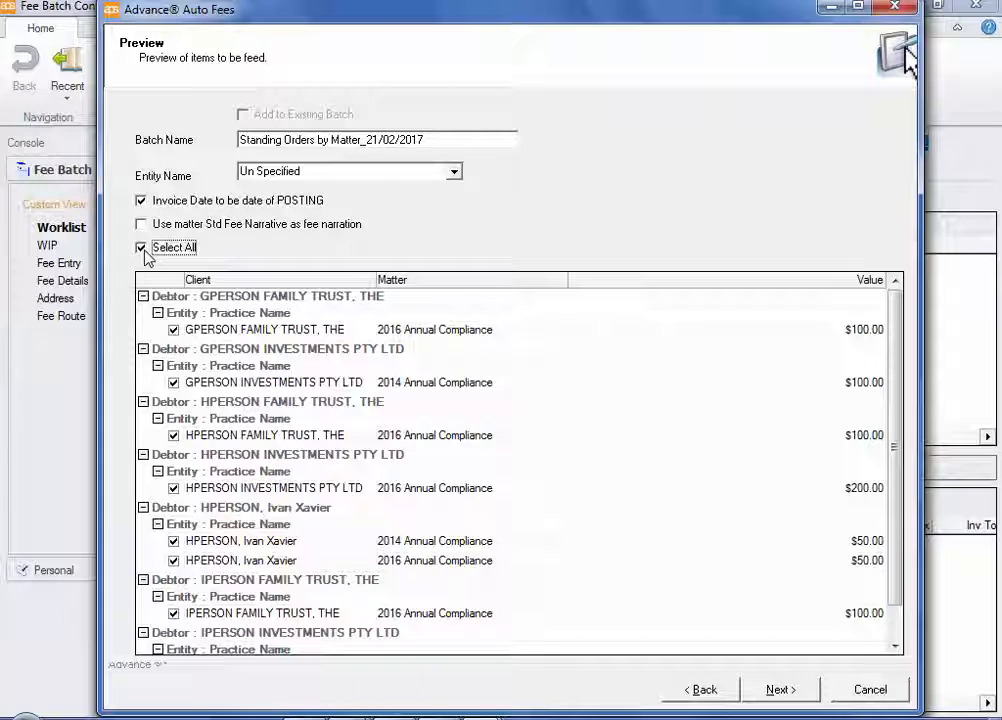
pyautogui.moveTo(895, 501); pyautogui.dragTo(893, 553)
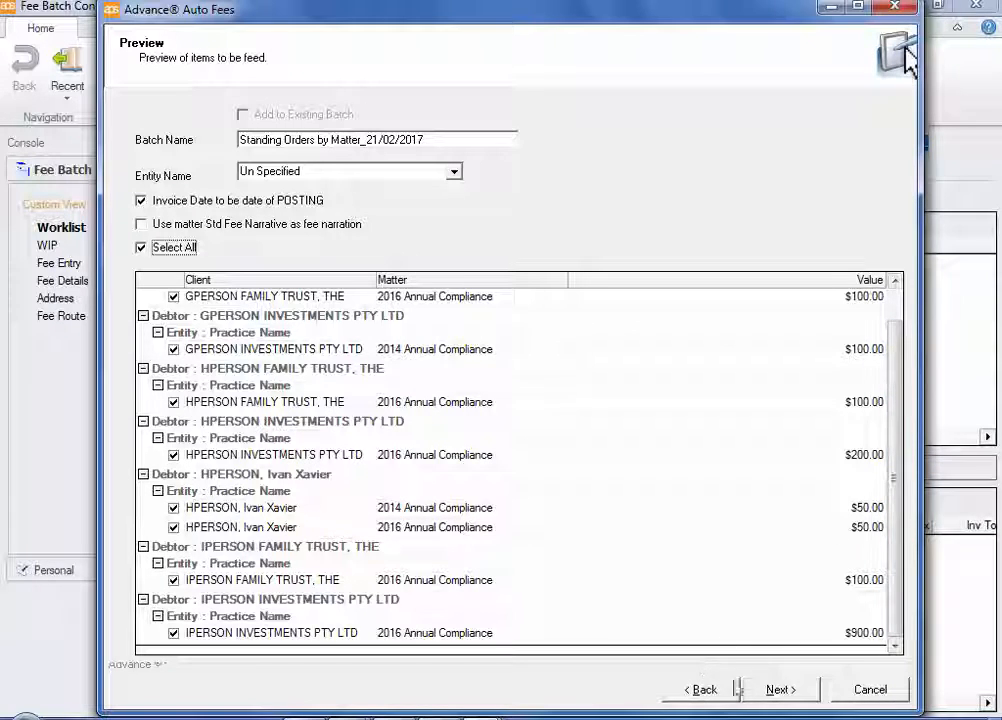
pyautogui.click(779, 690)
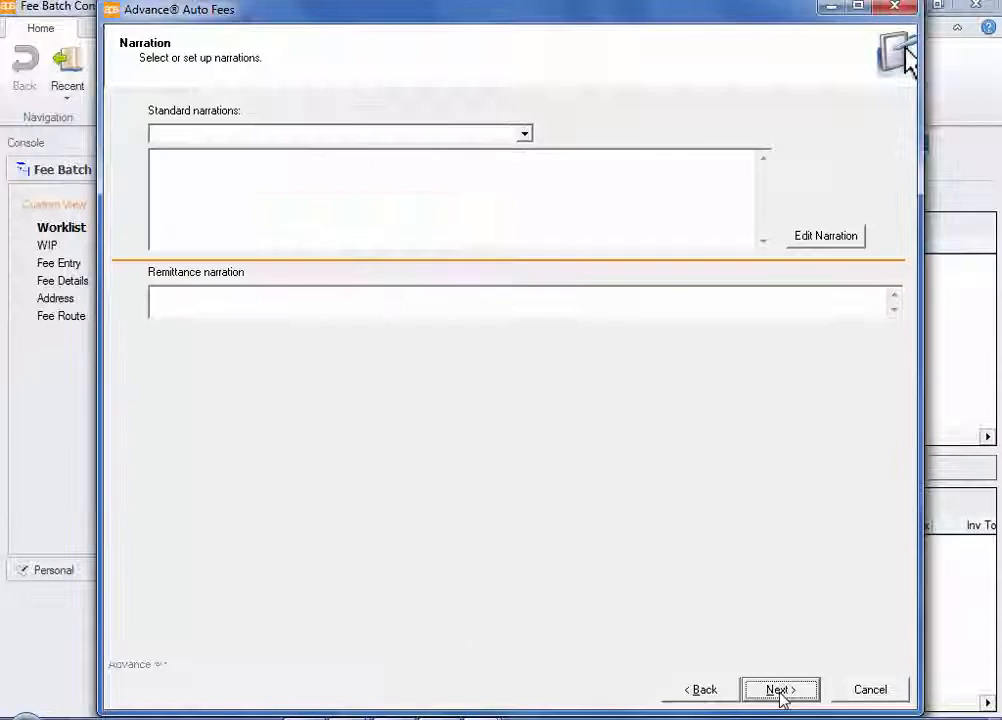
# - Apply the standard narration "As per contractual agreement." and view it in the narration editor without saving changes
pyautogui.click(523, 135)
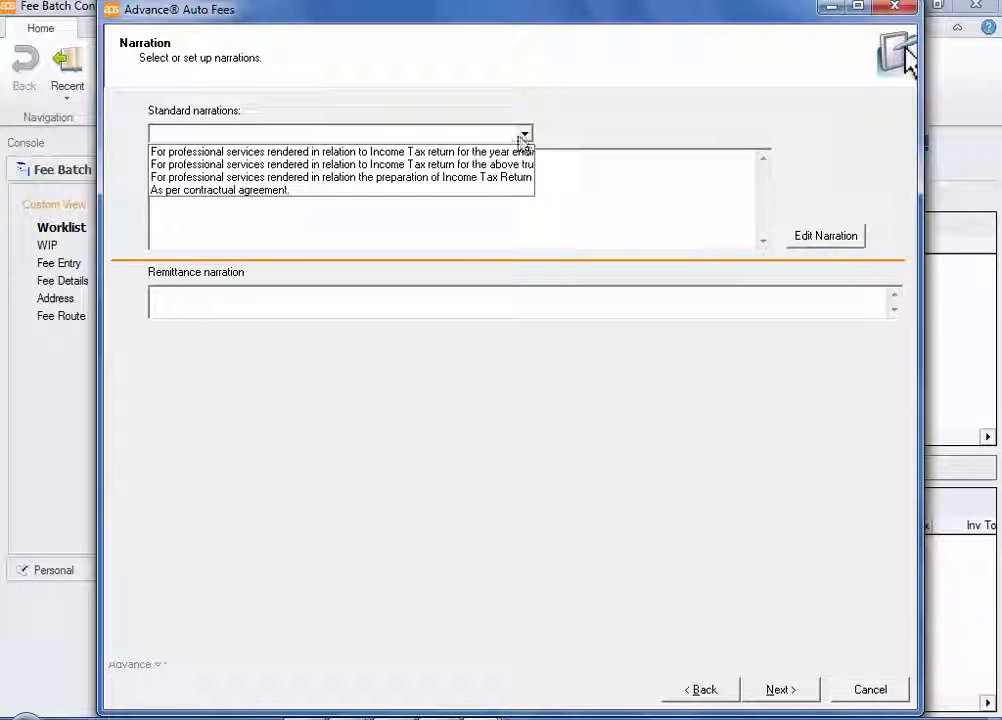
pyautogui.click(308, 190)
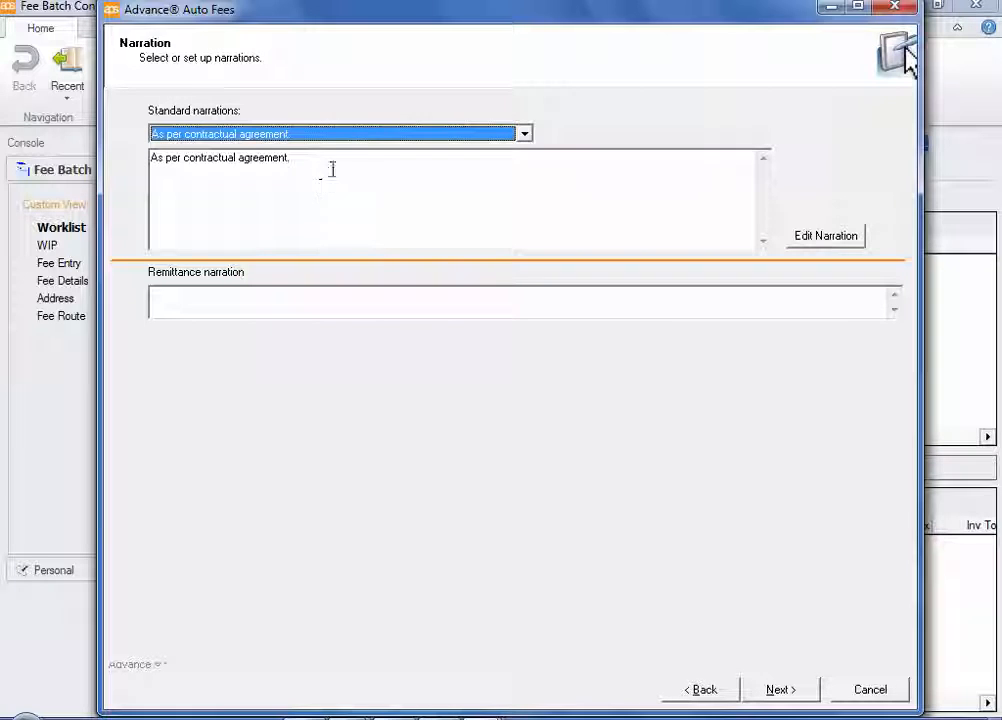
pyautogui.click(331, 170)
pyautogui.press('BackSpace')
pyautogui.write('.')
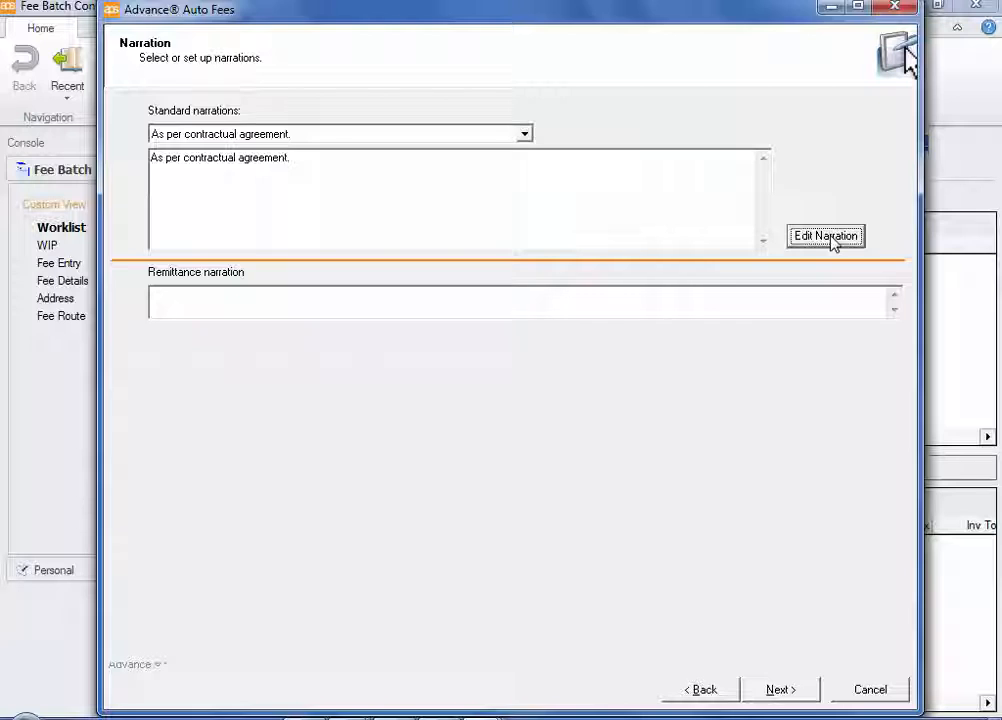
pyautogui.click(830, 238)
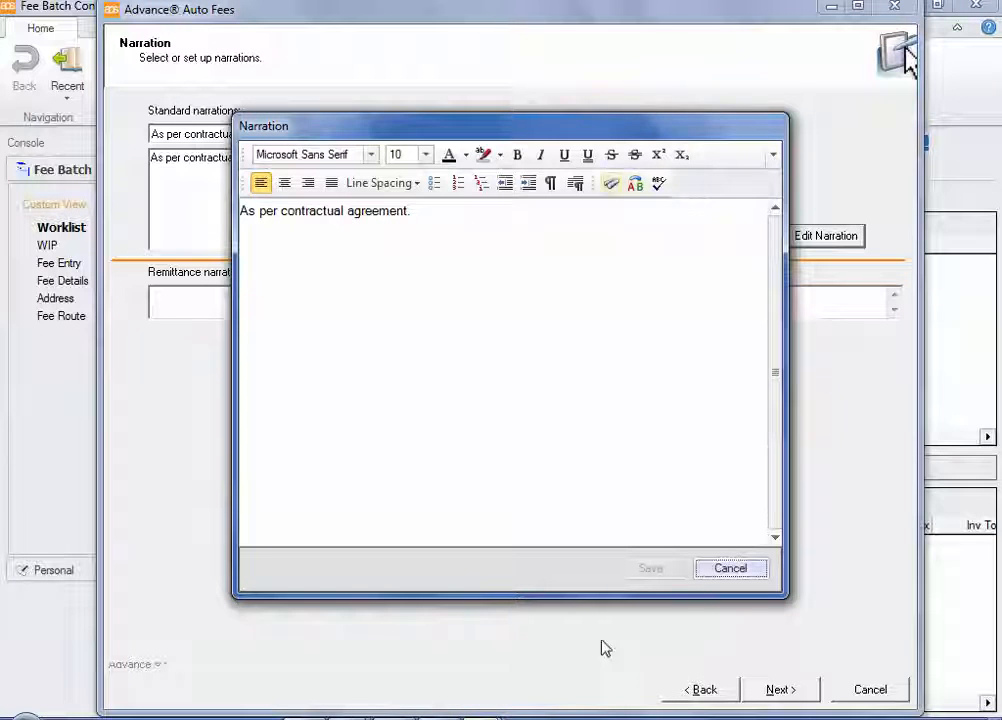
pyautogui.click(747, 577)
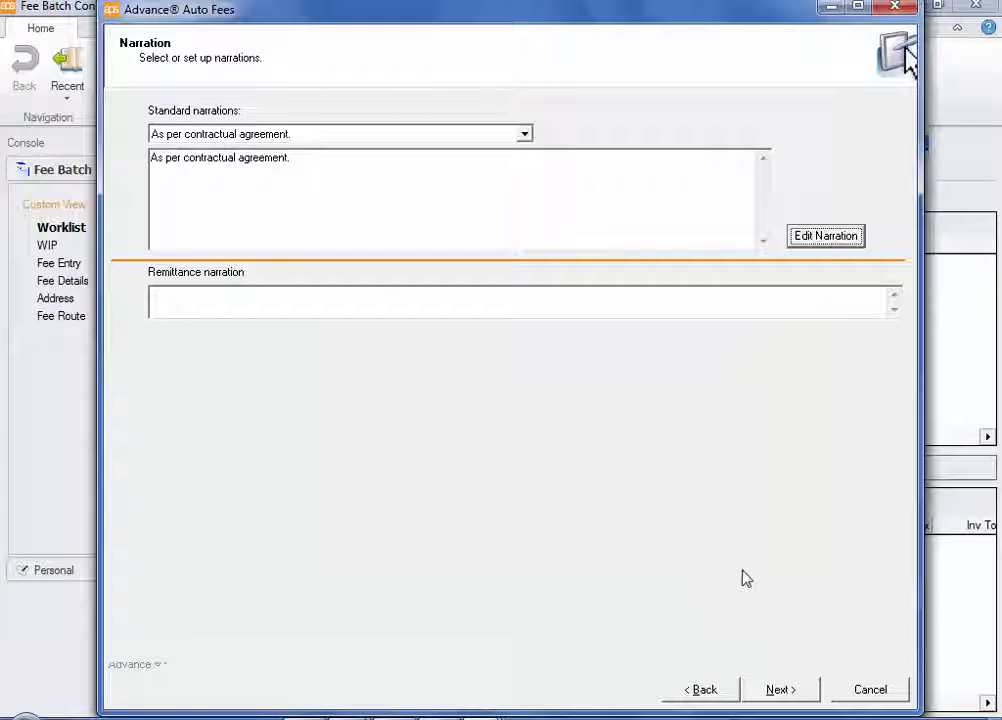
# - Finish the auto fee creation with the "As per contractual agreement." narration and return to the Fee Batch worklist
pyautogui.click(780, 690)
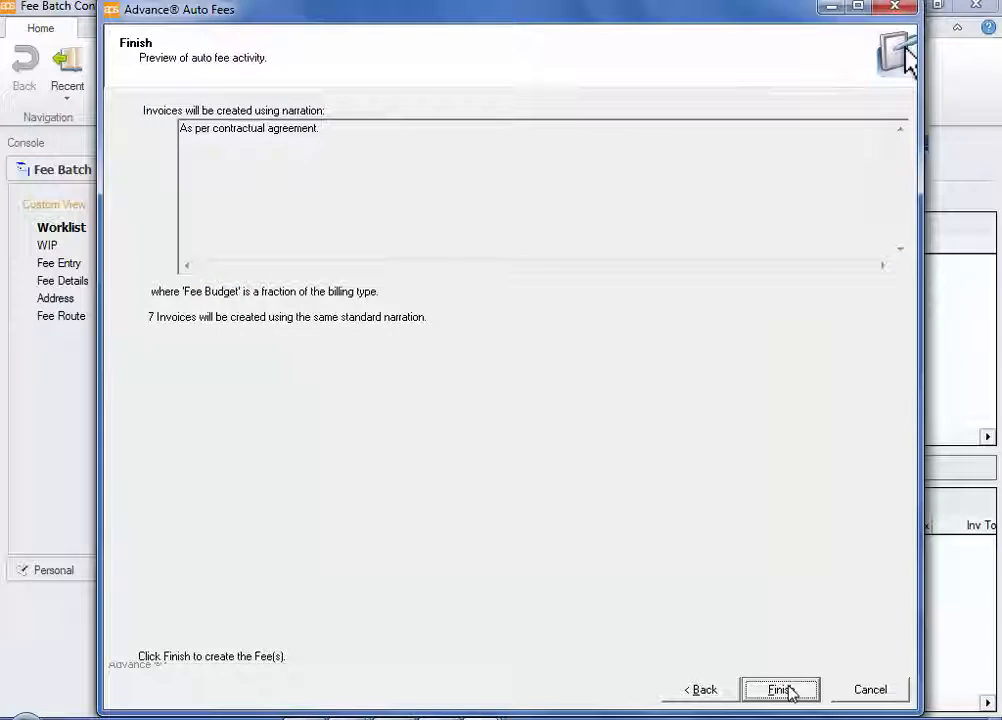
pyautogui.click(806, 694)
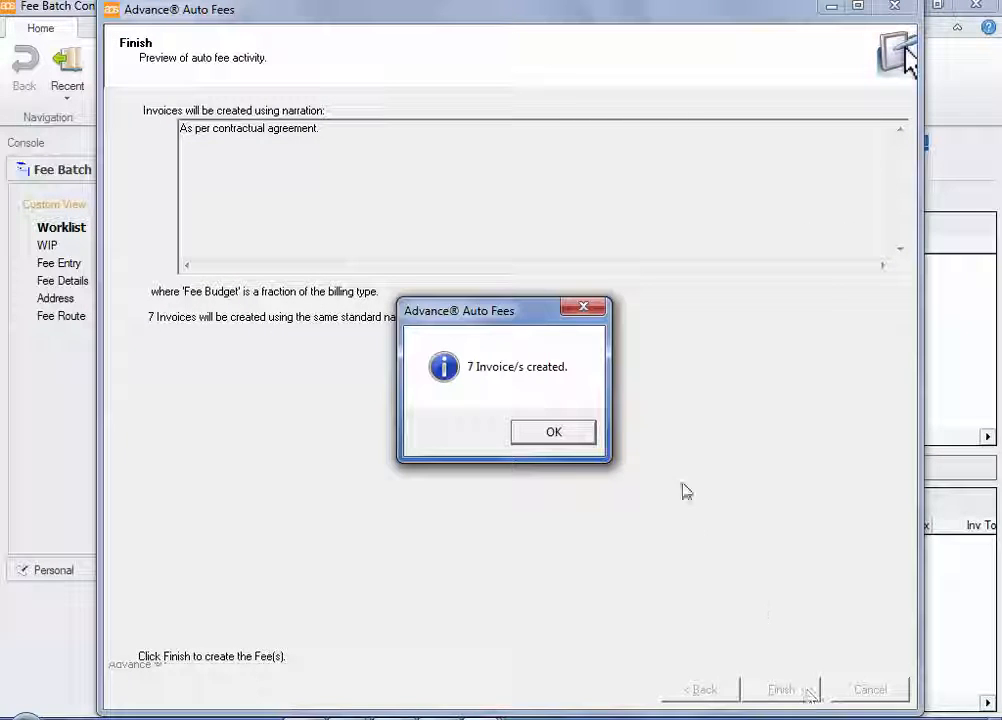
pyautogui.click(578, 440)
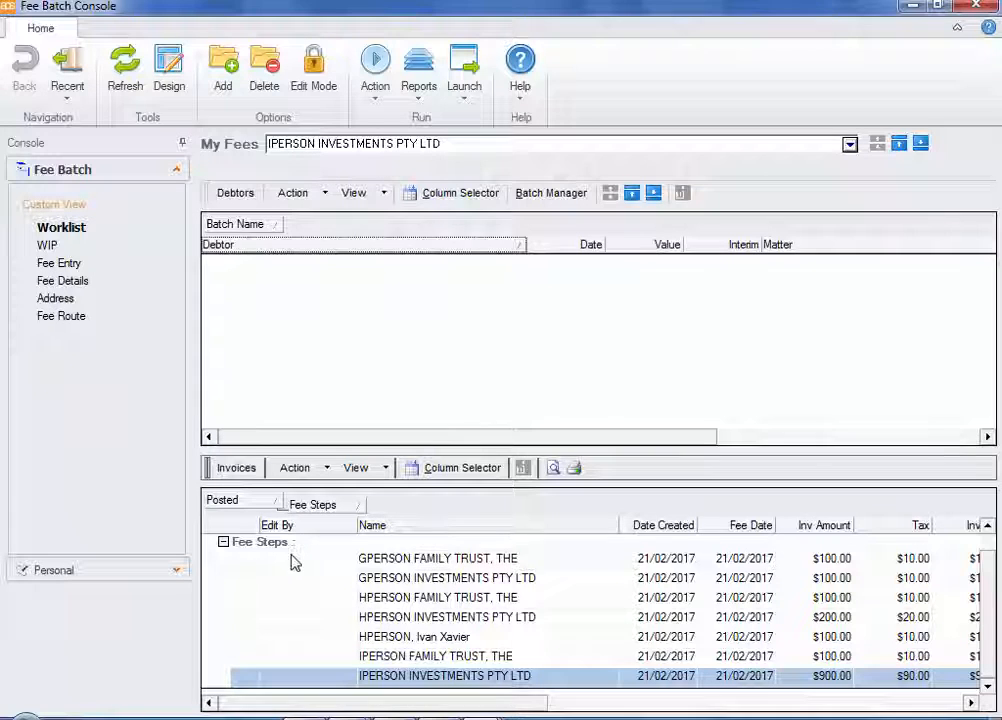
# - Preview all draft invoices in the new batch, page through them to check narrations and amounts, and close the preview
pyautogui.hotkey('ctrl', 'a')
pyautogui.rightClick(398, 570)
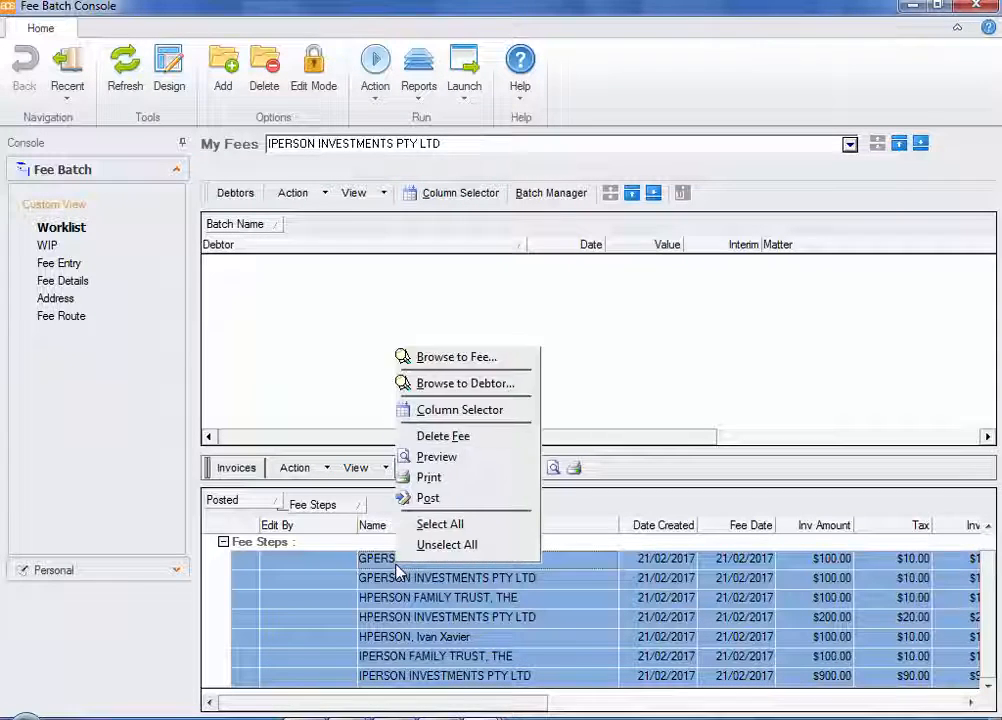
pyautogui.click(456, 462)
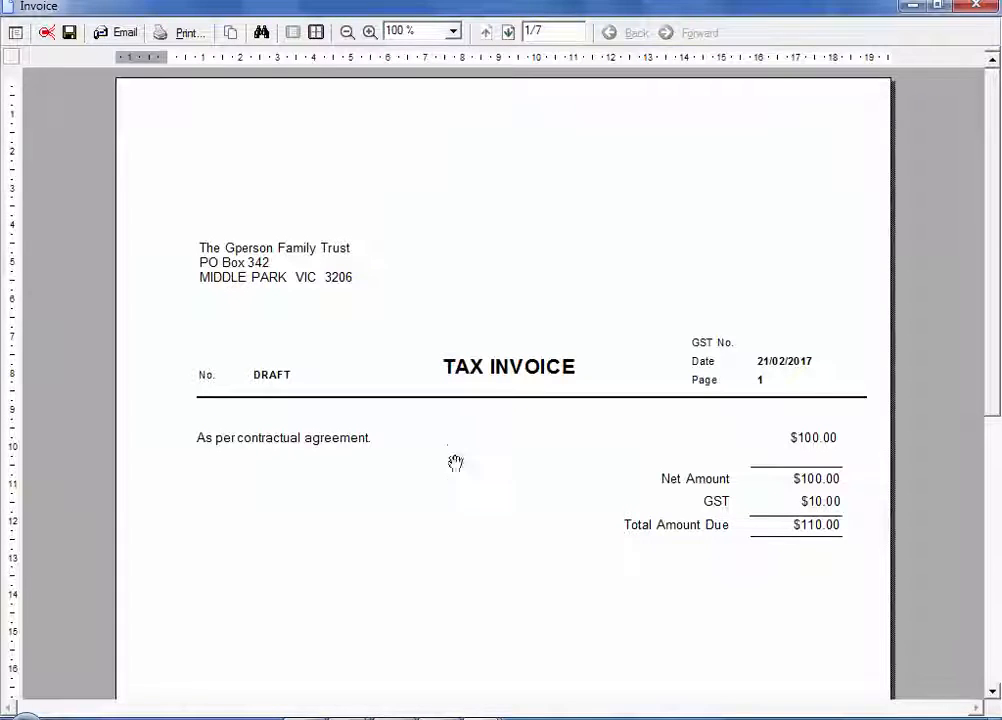
pyautogui.click(508, 32)
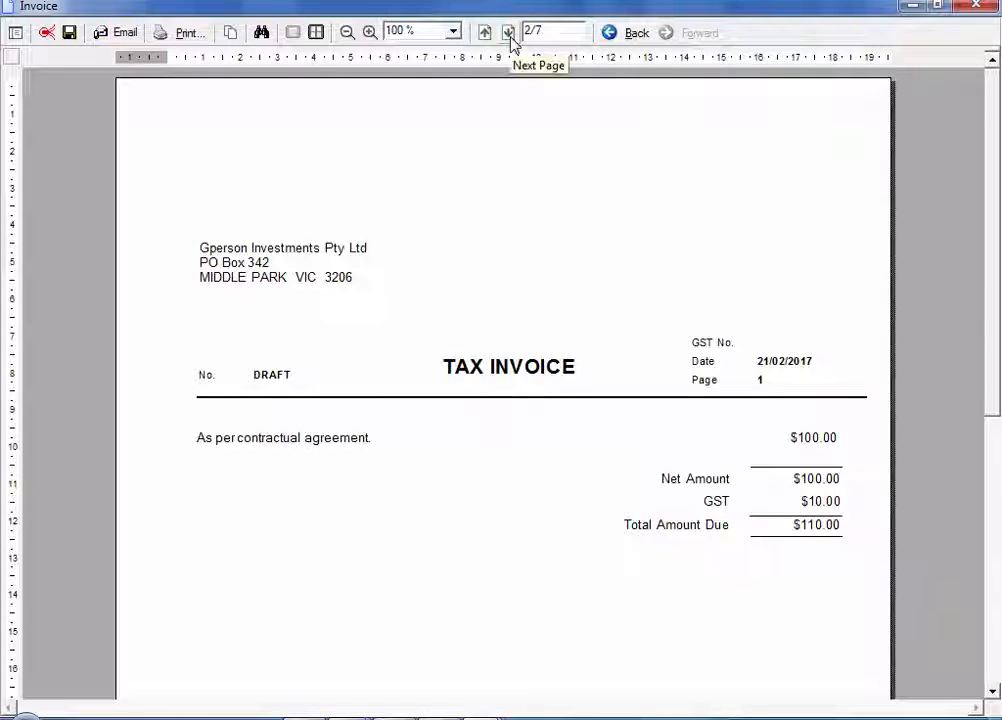
pyautogui.click(508, 32)
pyautogui.click(508, 32)
pyautogui.click(508, 32)
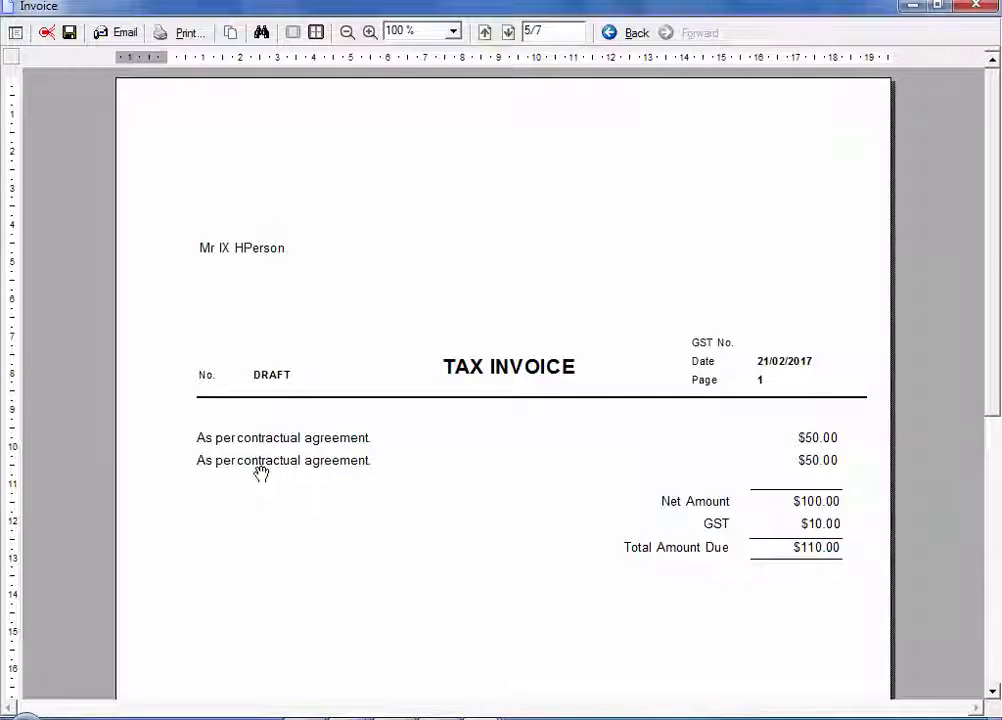
pyautogui.click(508, 33)
pyautogui.click(508, 33)
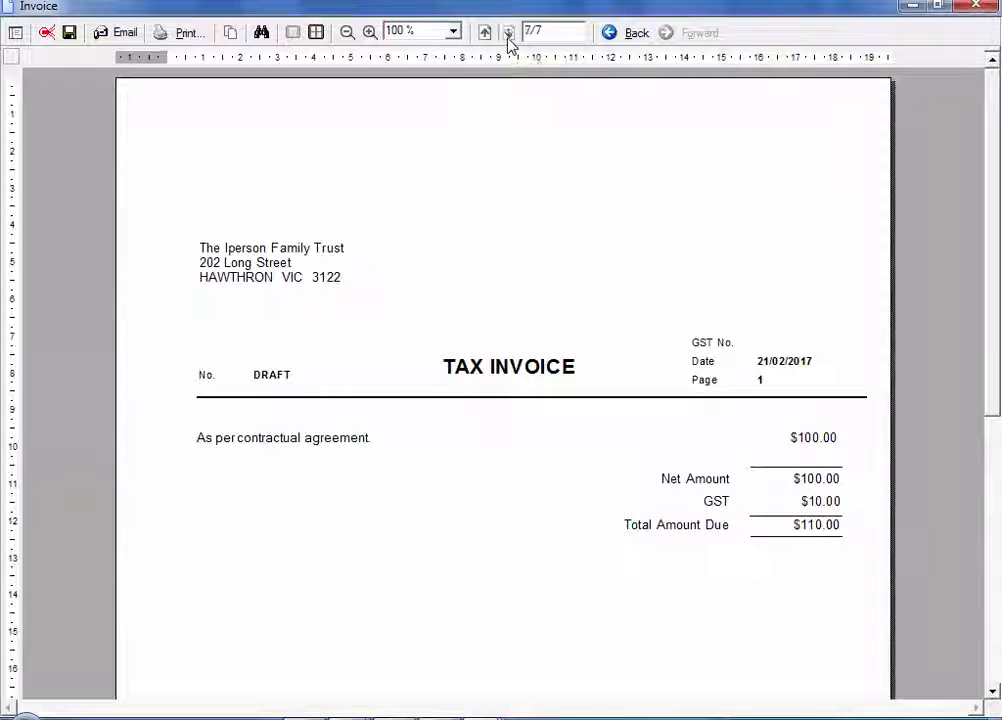
pyautogui.click(976, 7)
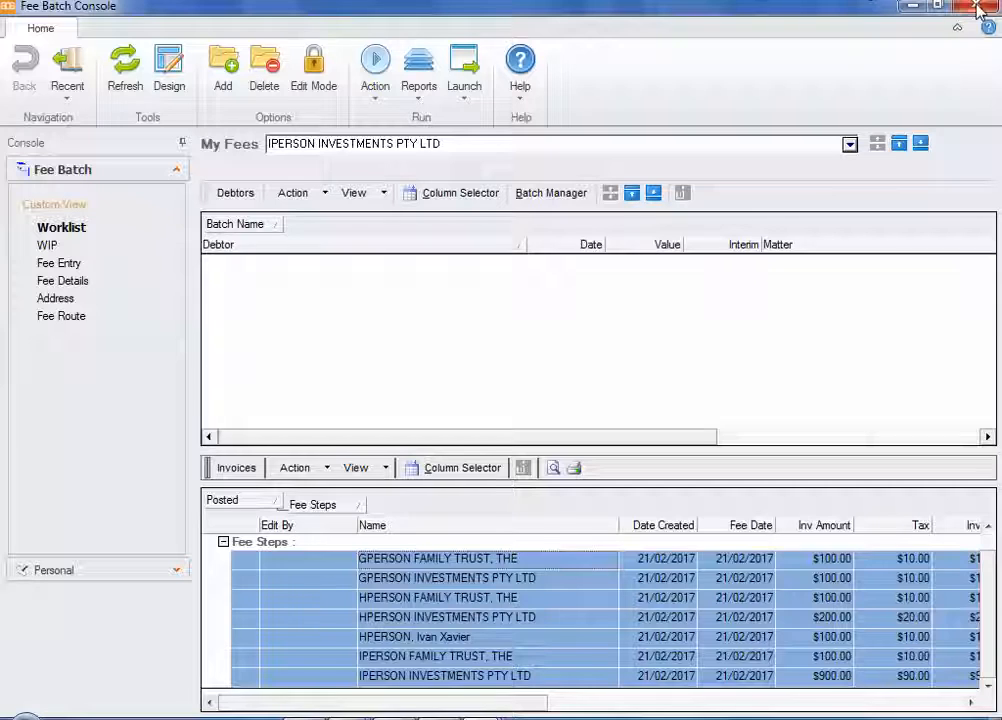
# - Inspect the interim amounts of the individual debtor's $100.00 fee, return to the worklist and release the fee from edit mode
pyautogui.click(467, 640)
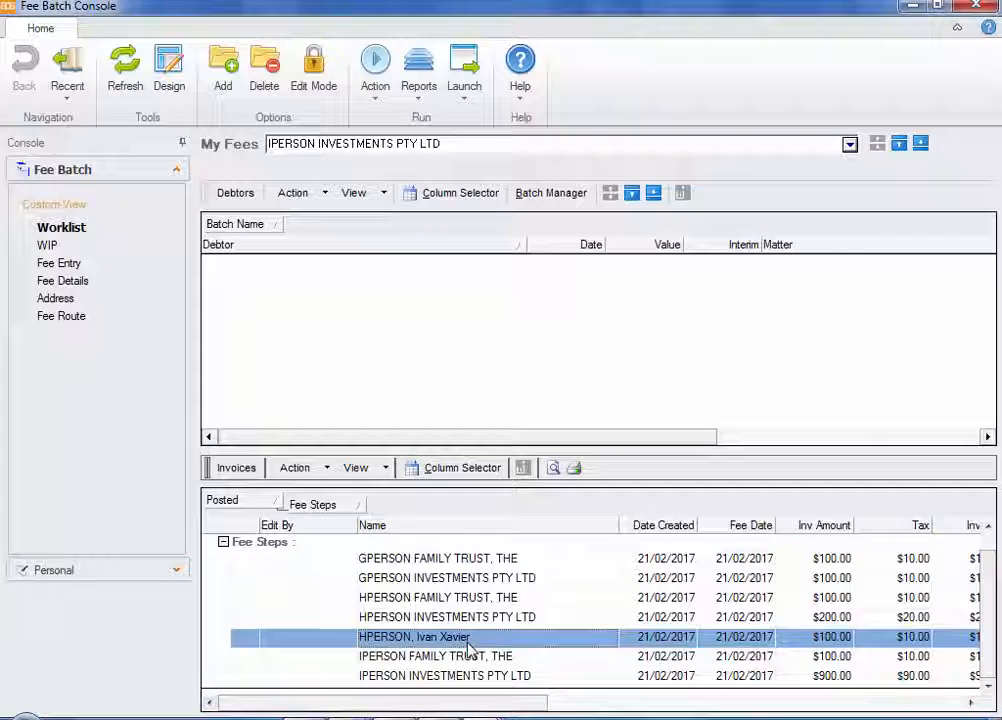
pyautogui.doubleClick(456, 645)
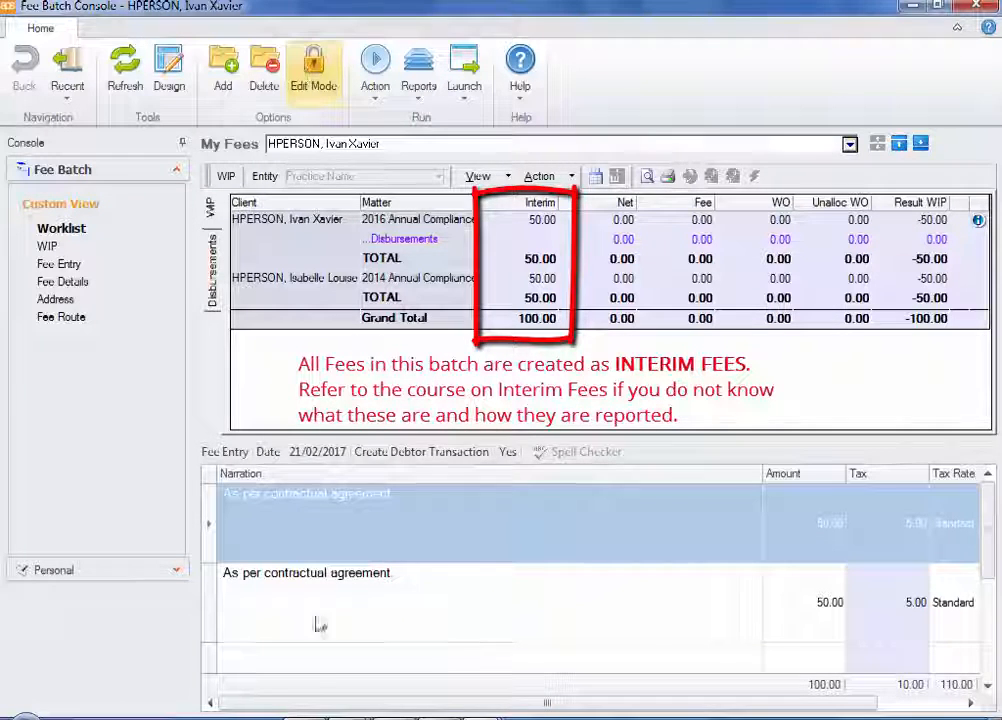
pyautogui.click(213, 604)
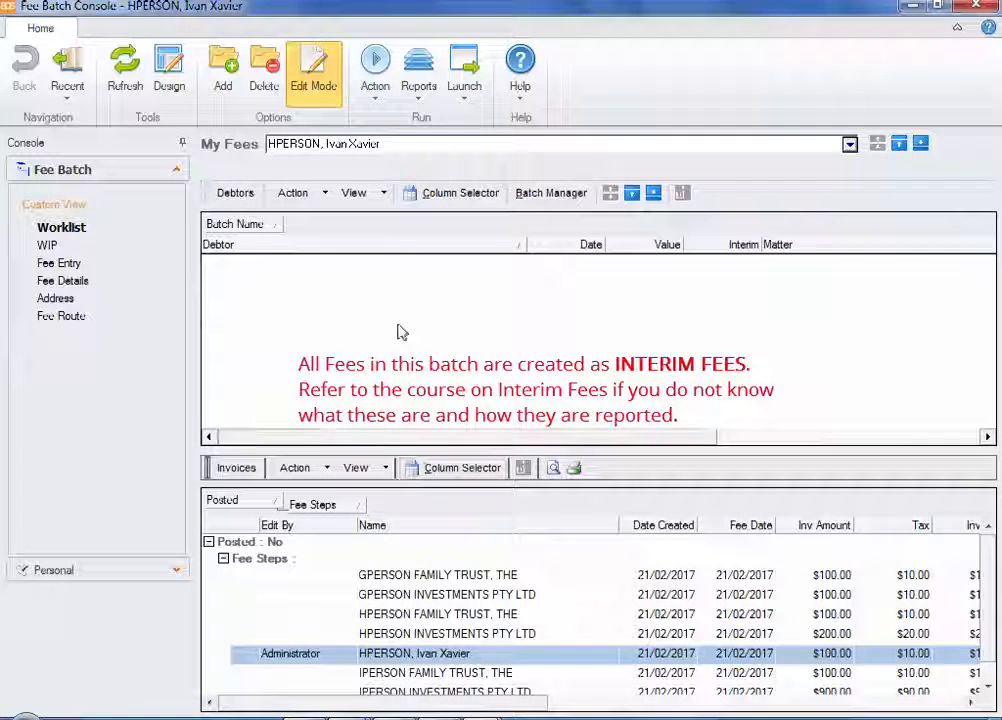
pyautogui.click(305, 80)
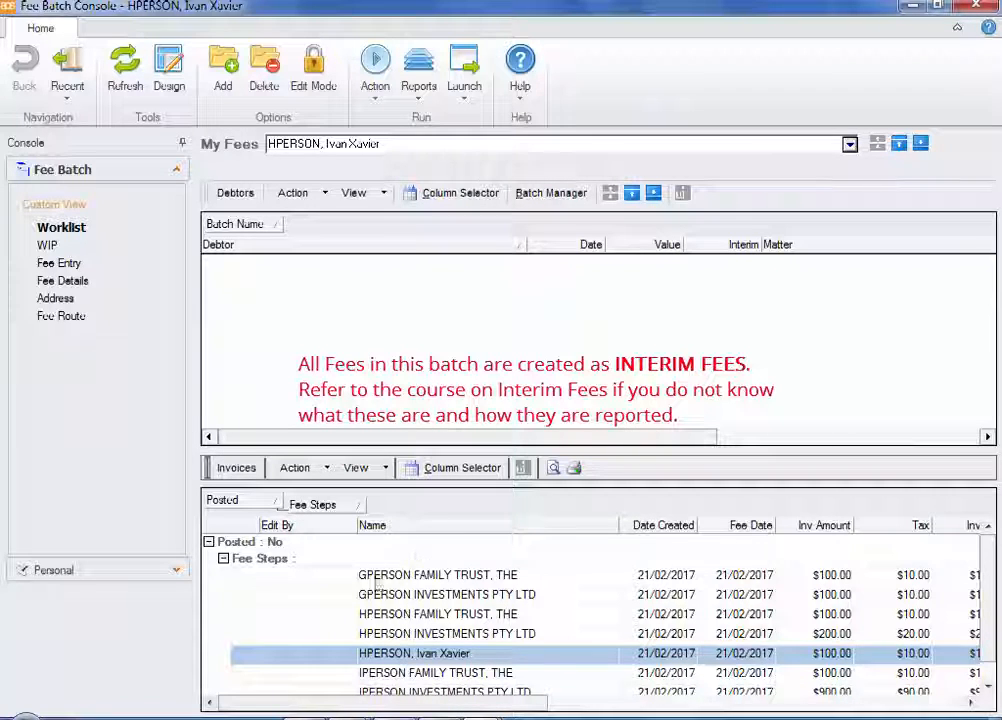
# - Post all the unposted invoices in the batch, from GPERSON FAMILY TRUST, THE to IPERSON INVESTMENTS PTY LTD
pyautogui.click(366, 577)
pyautogui.scroll(-1, 651, 697)
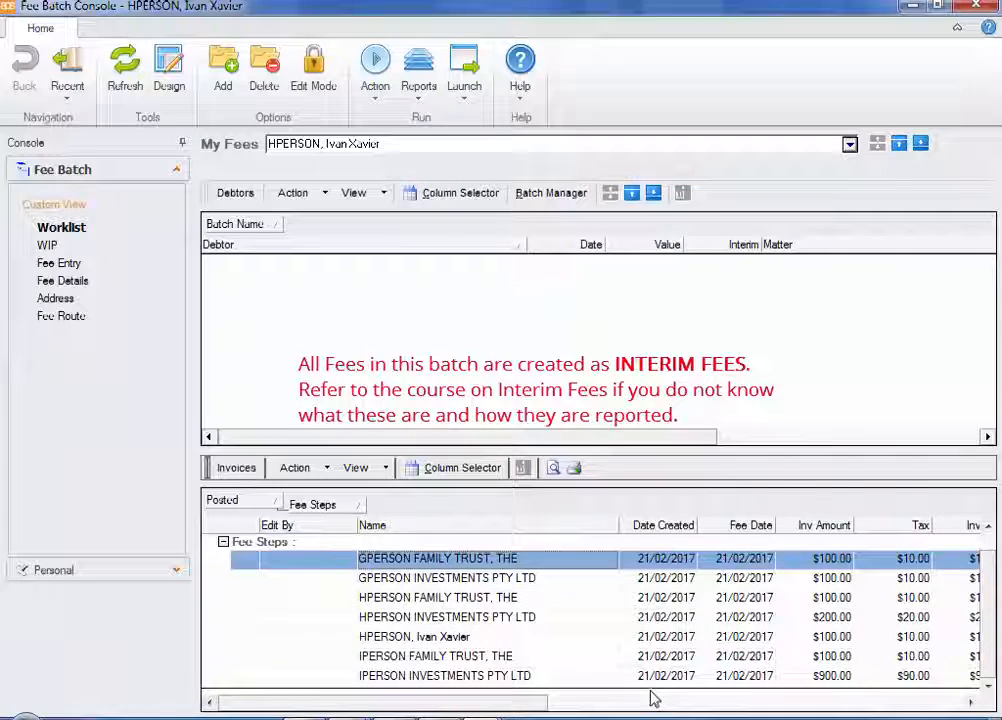
pyautogui.keyDown('shift'); pyautogui.click(595, 678); pyautogui.keyUp('shift')
pyautogui.rightClick(593, 683)
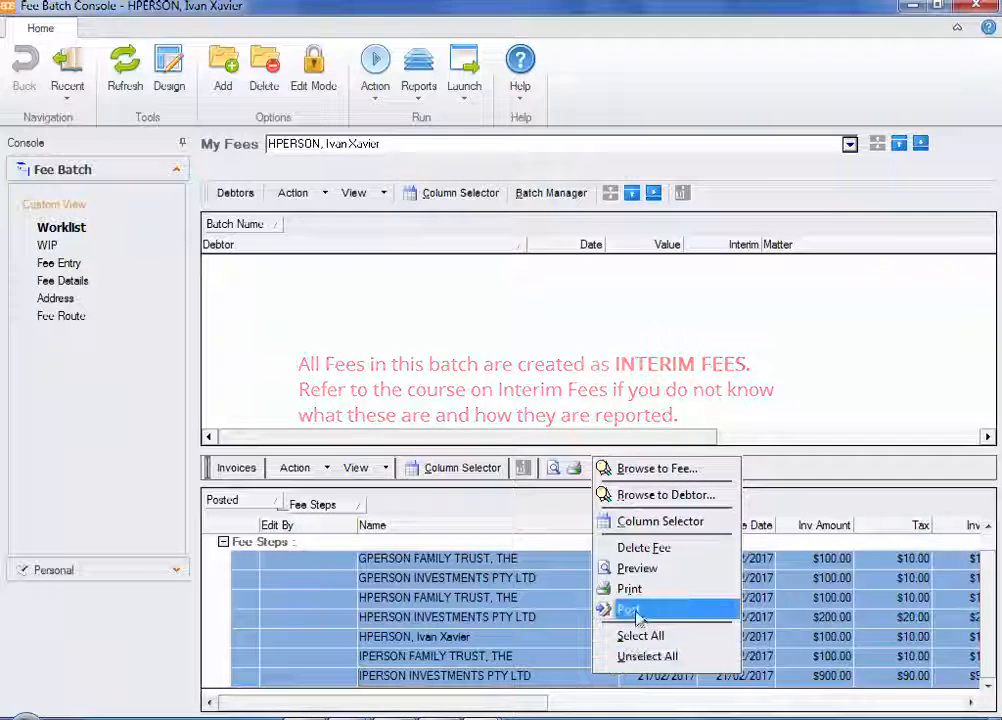
pyautogui.click(600, 609)
pyautogui.click(536, 436)
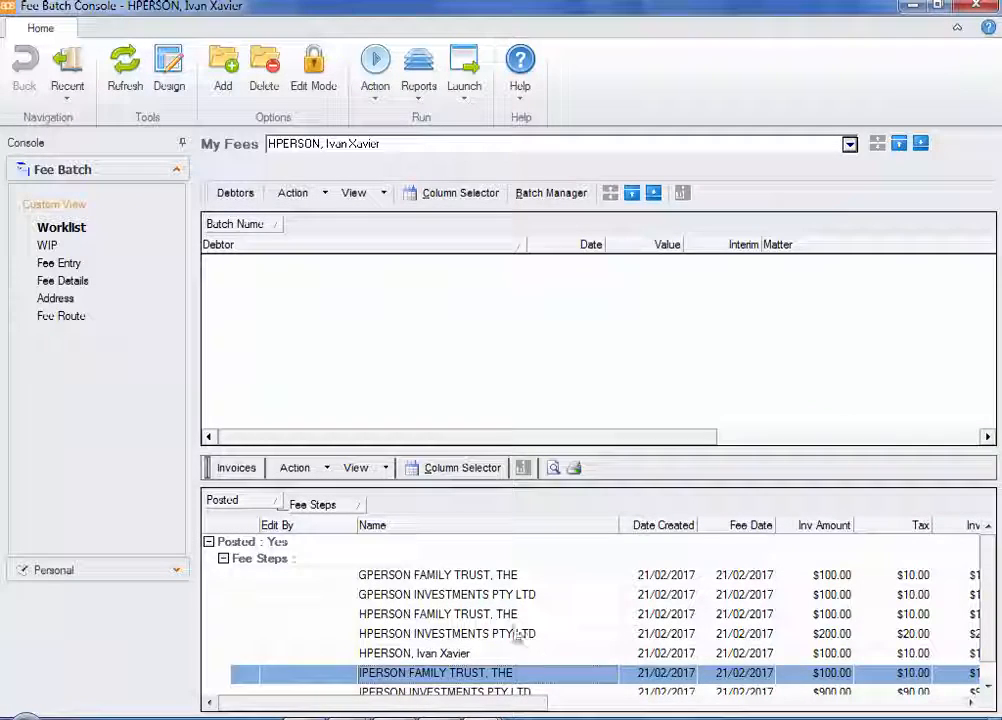
# - Select all the posted invoices in the worklist and bring up the actions available for them
pyautogui.click(496, 578)
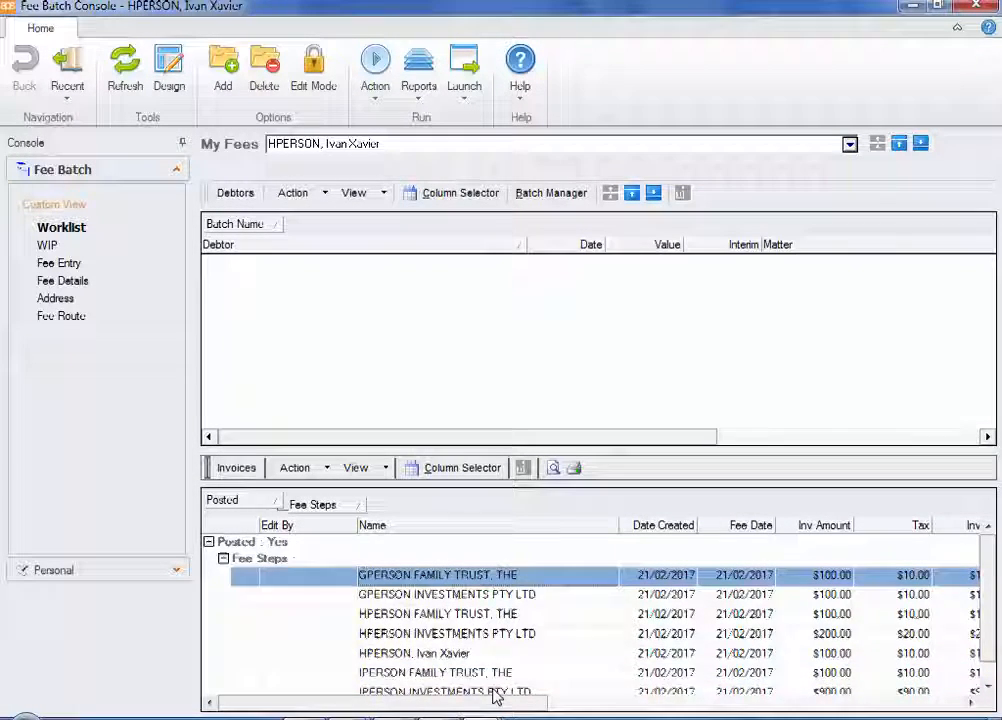
pyautogui.keyDown('shift'); pyautogui.click(493, 691); pyautogui.keyUp('shift')
pyautogui.rightClick(493, 679)
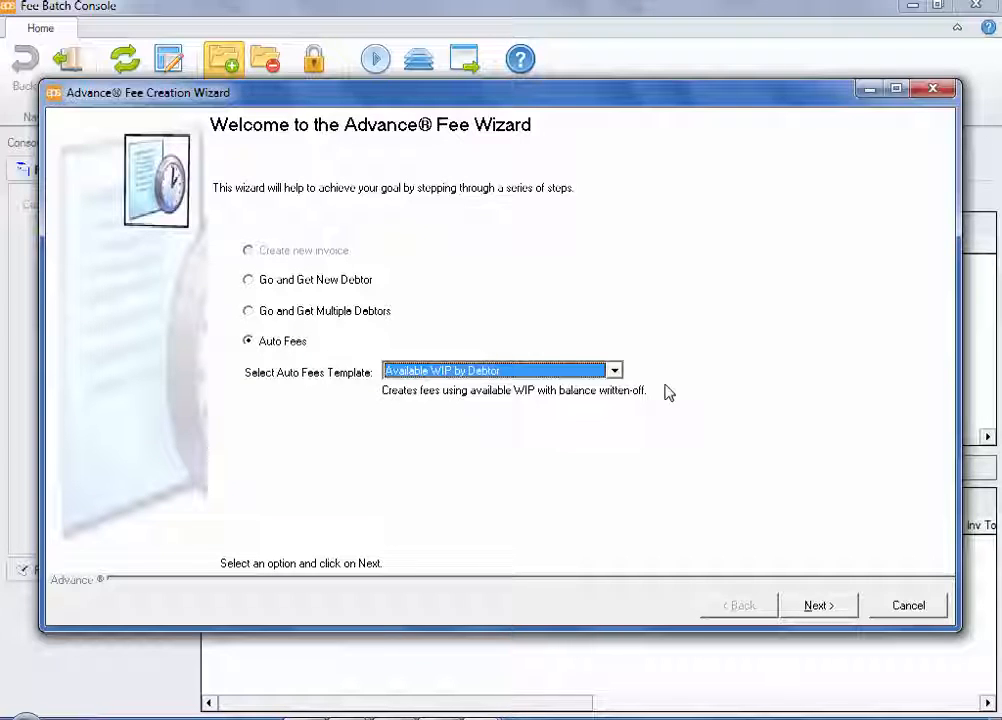
# - Start auto fees from the Available WIP by Debtor template, writing off all WIP to 28/02/2017 with disbursements included
pyautogui.click(849, 605)
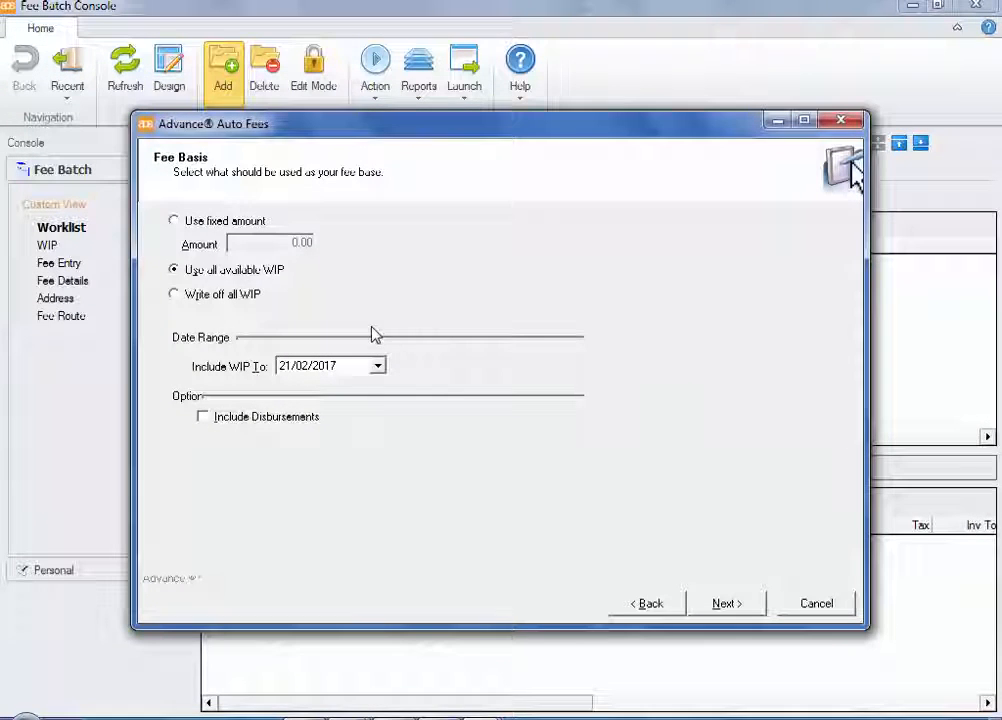
pyautogui.click(228, 222)
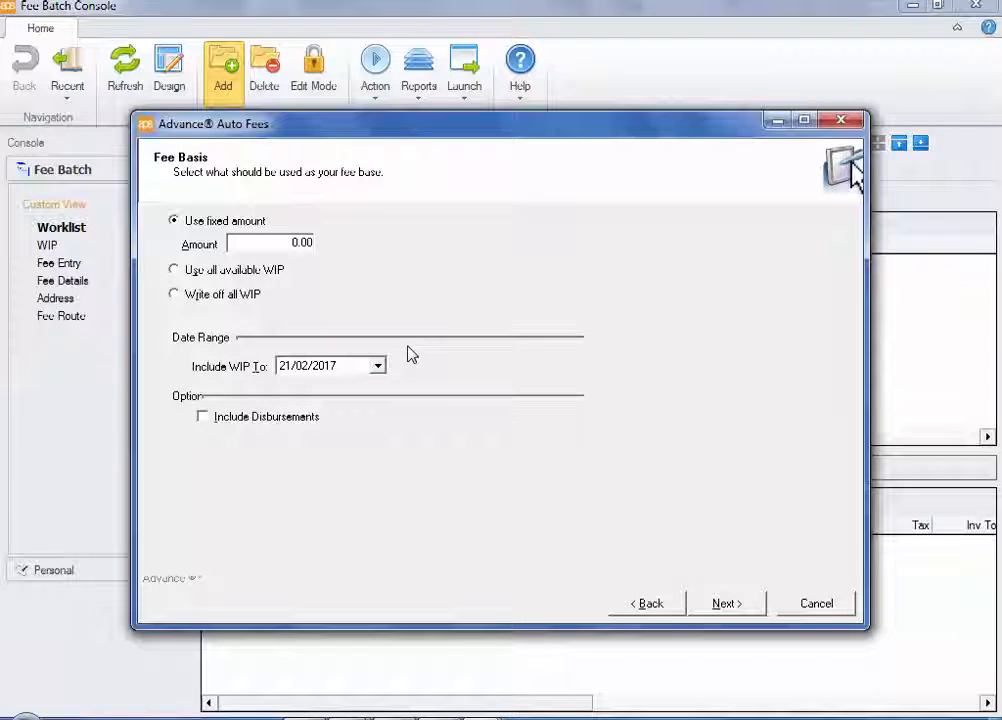
pyautogui.click(246, 272)
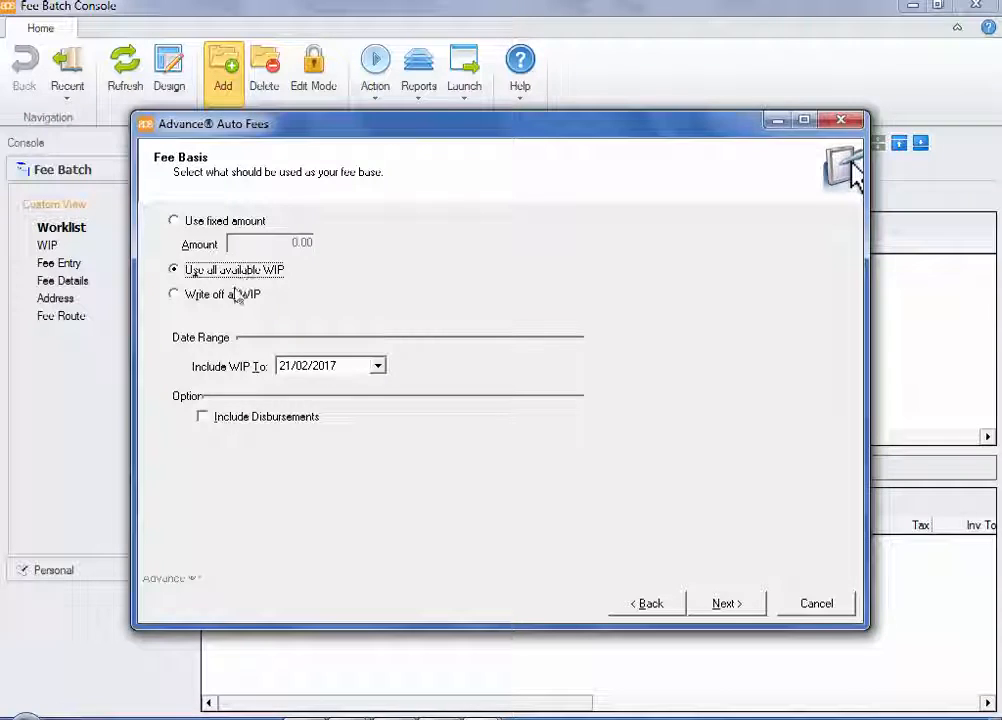
pyautogui.click(233, 296)
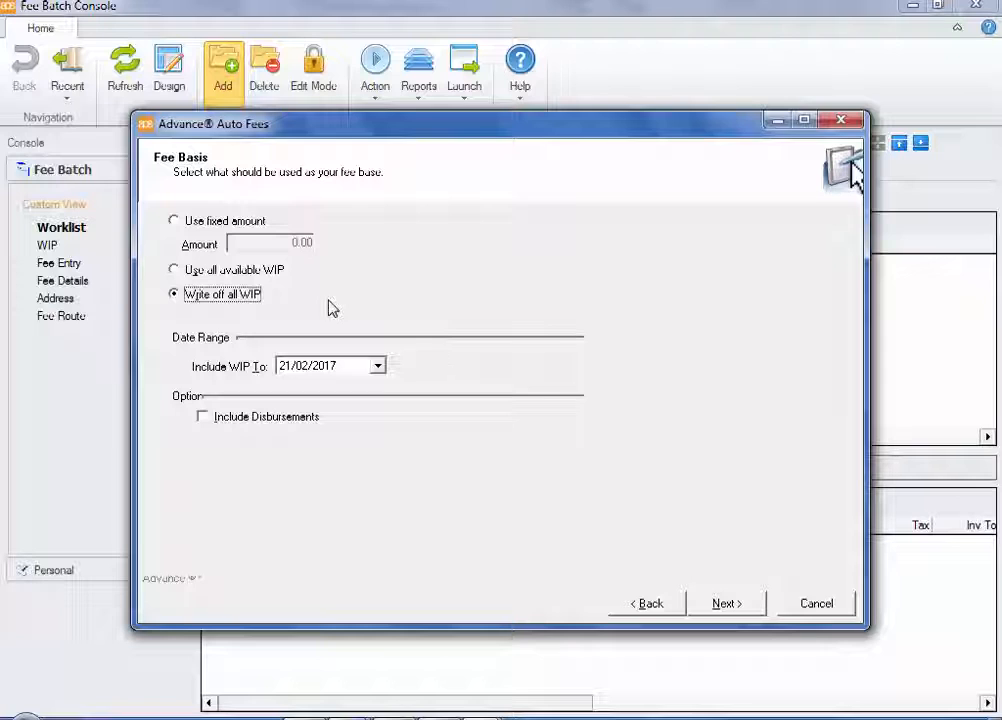
pyautogui.click(378, 366)
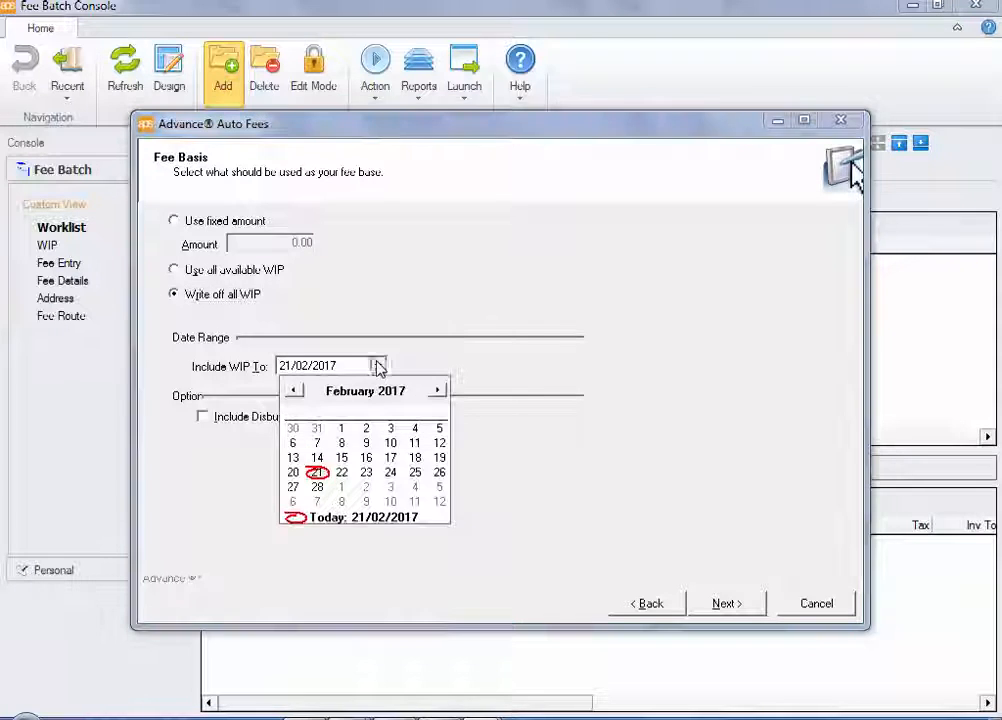
pyautogui.click(319, 487)
pyautogui.click(268, 424)
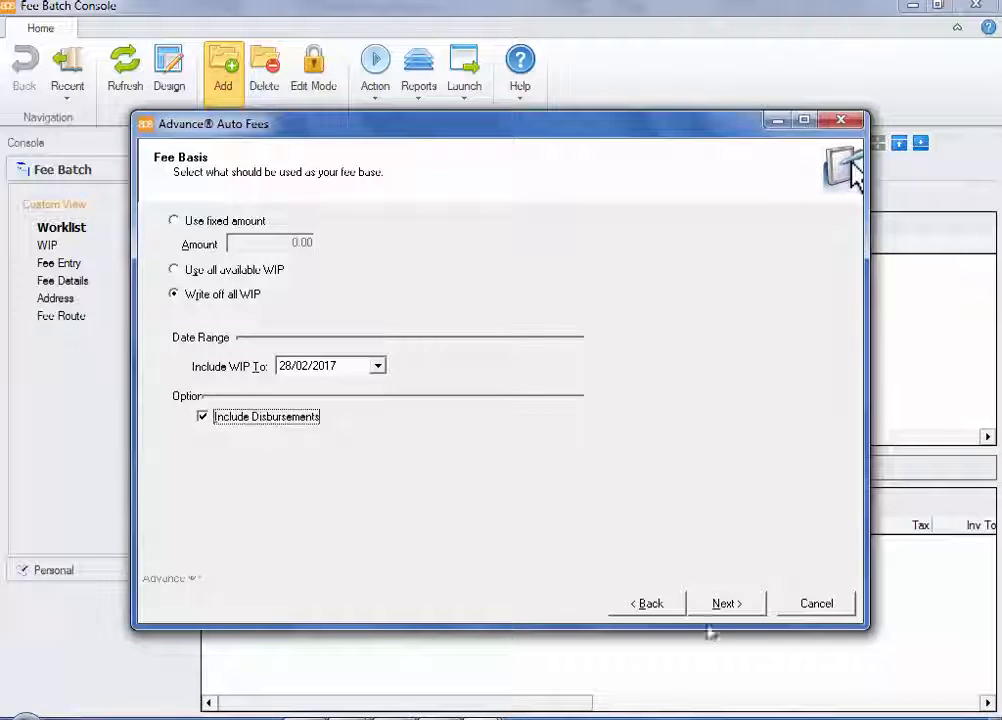
pyautogui.click(745, 612)
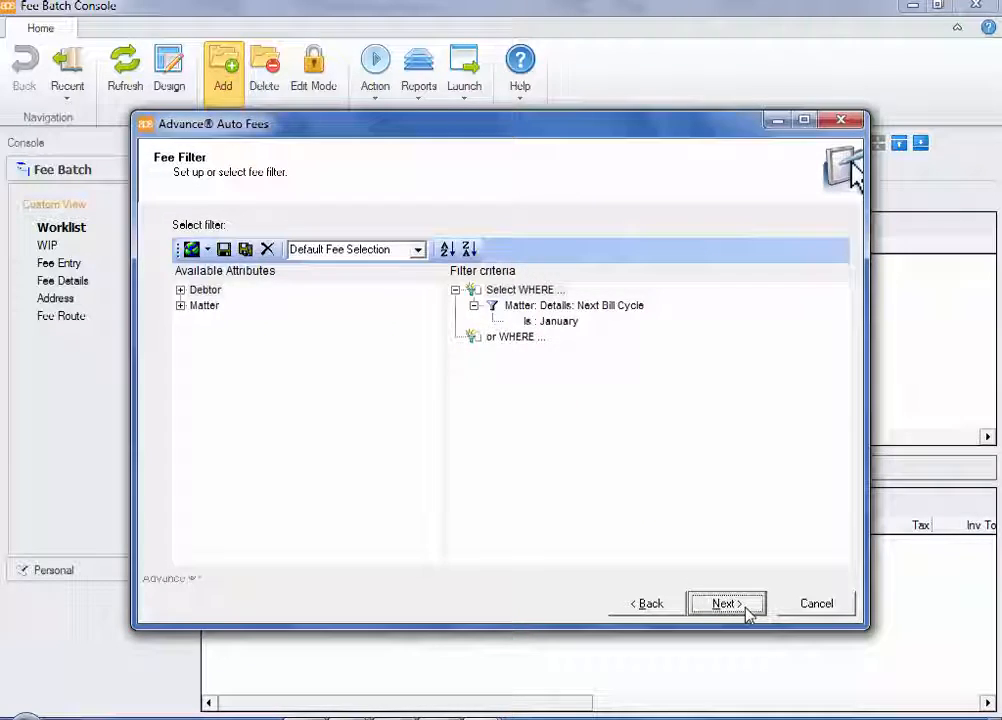
# - Apply the Year End Write Off Clean Up fee filter and set the invoice date to be the date of posting
pyautogui.click(418, 250)
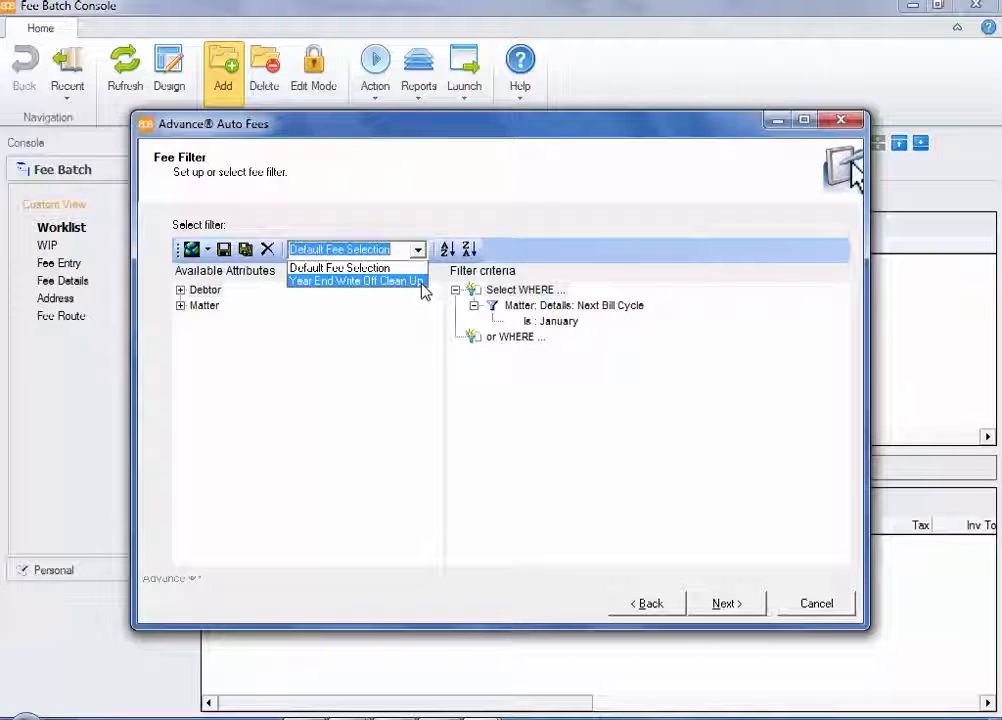
pyautogui.click(421, 281)
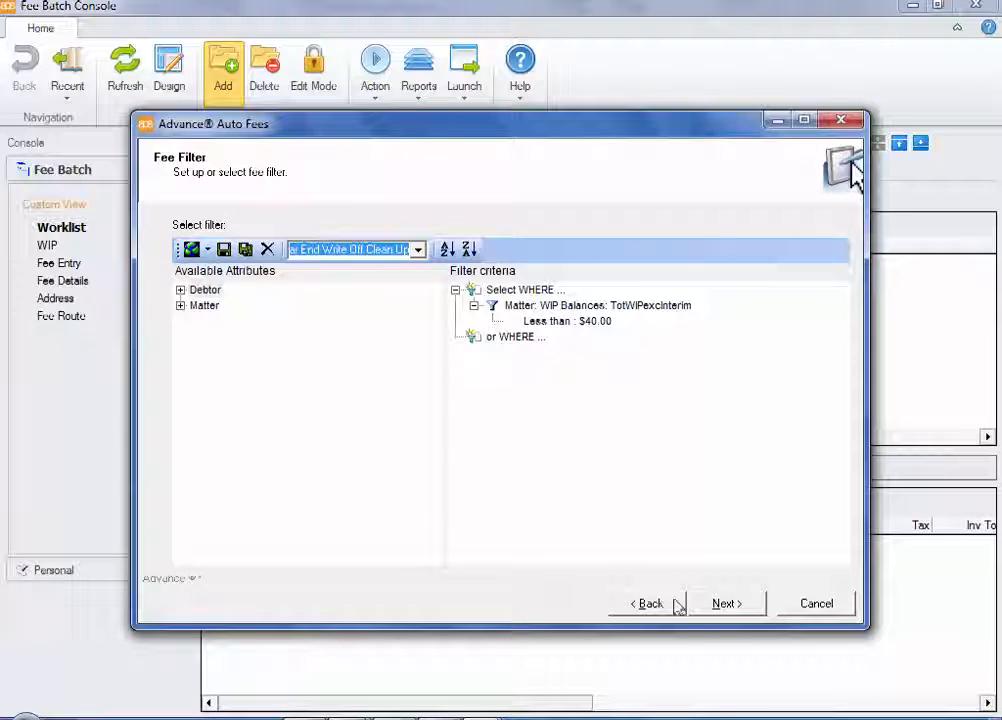
pyautogui.click(727, 604)
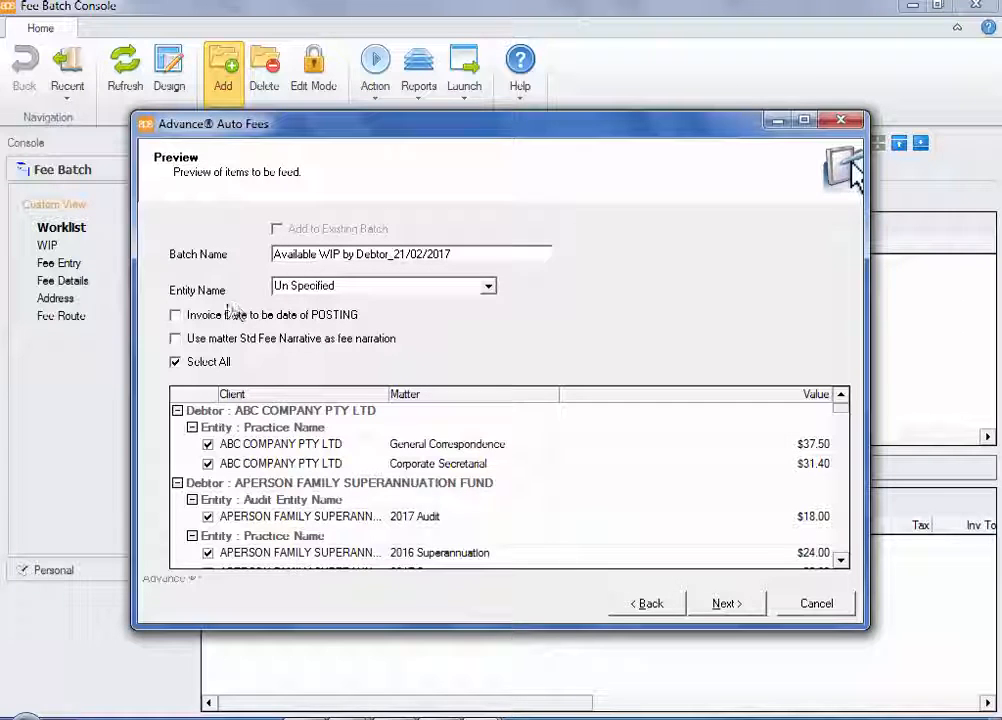
pyautogui.click(176, 317)
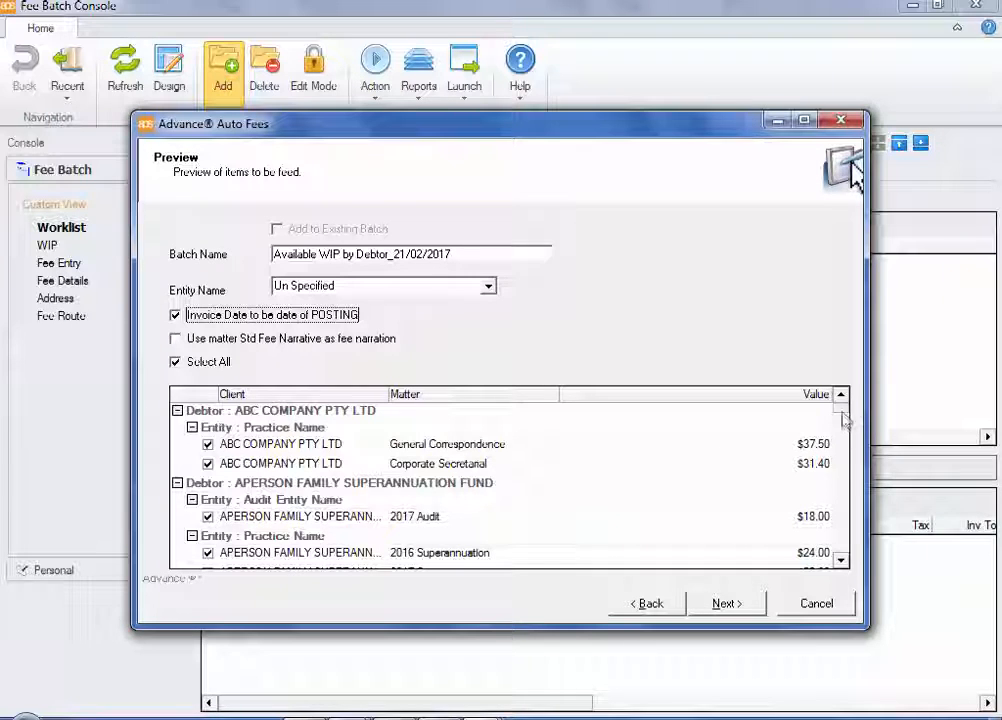
# - Exclude the $32.00 2016 Activity Statements and adjacent $2.00 2015 Annual Compliance matters from the write-off batch, and continue to the narration settings
pyautogui.scroll(-5, 844, 440)
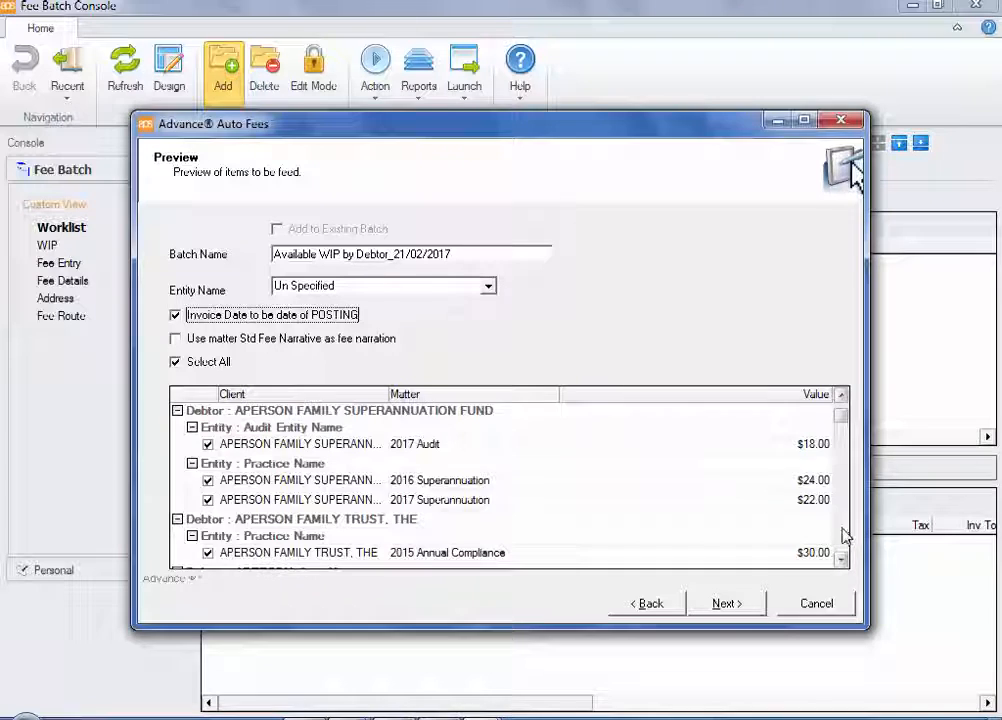
pyautogui.scroll(-10, 843, 537)
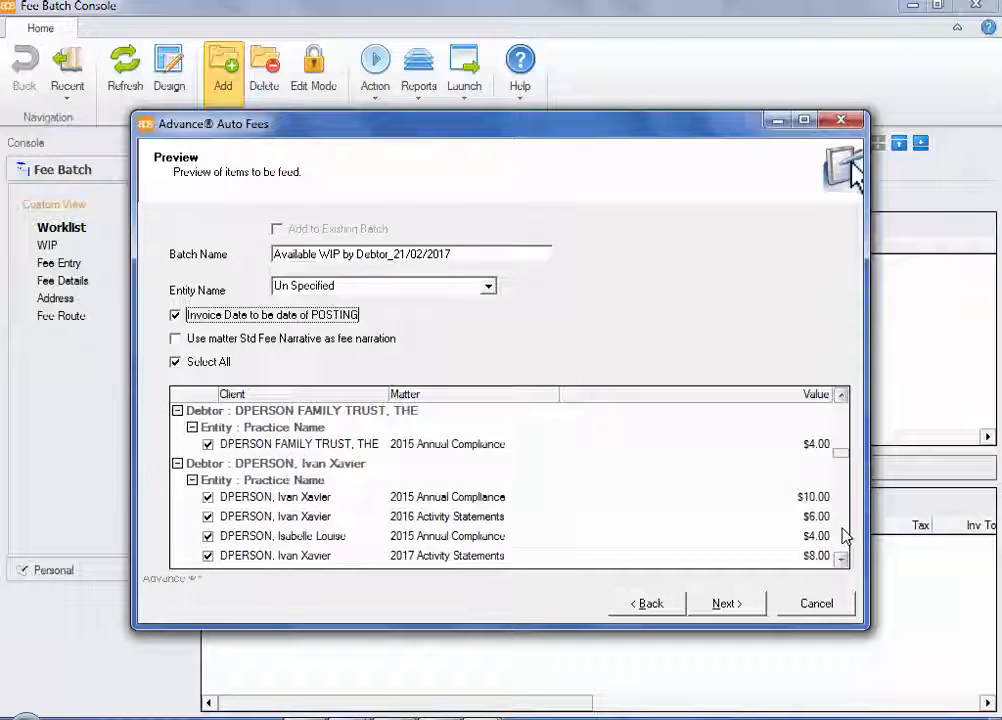
pyautogui.scroll(-3, 844, 537)
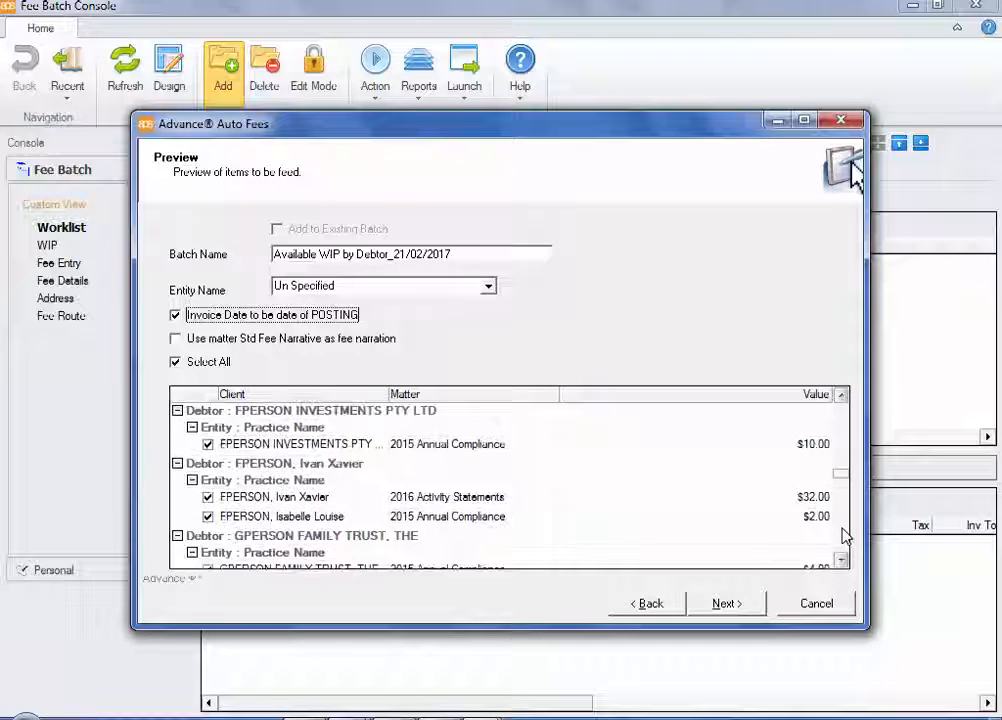
pyautogui.click(208, 497)
pyautogui.click(208, 516)
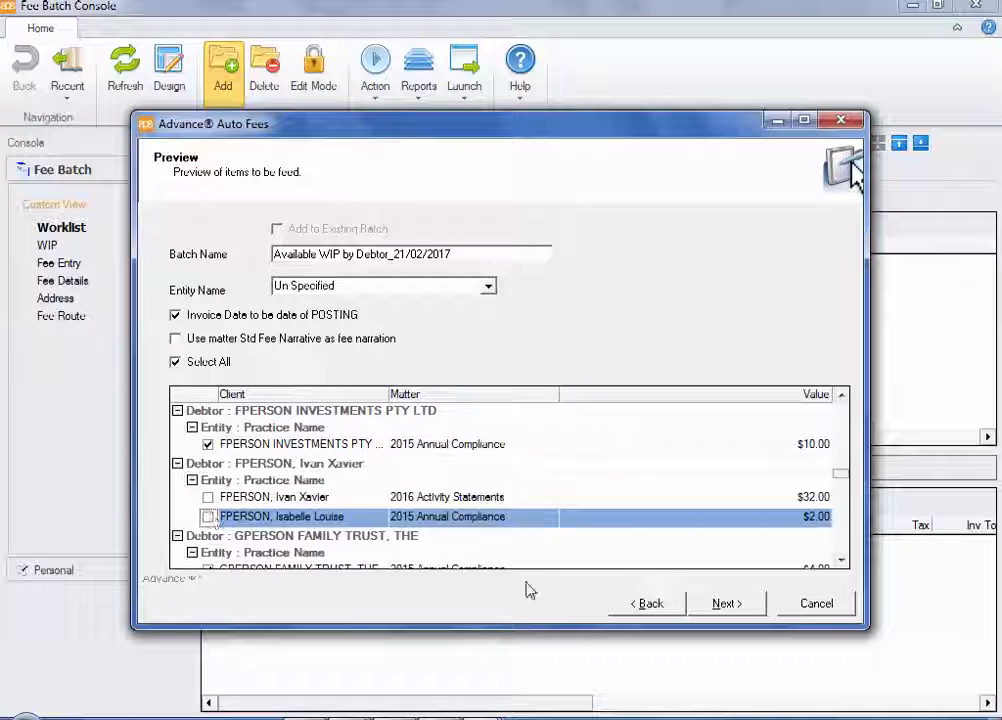
pyautogui.scroll(-8, 843, 550)
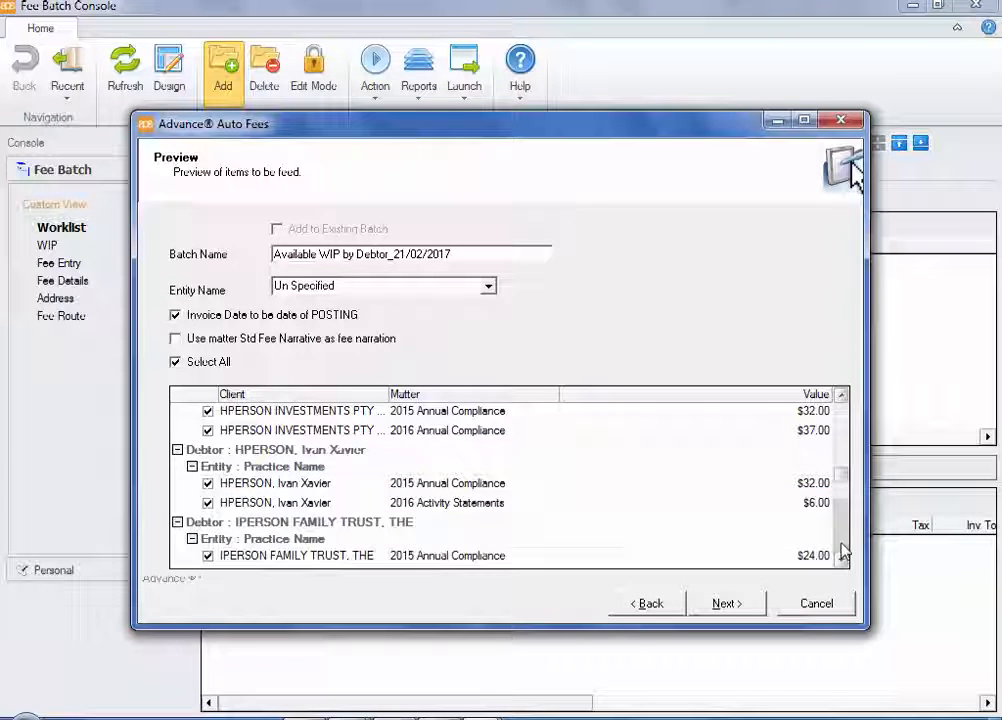
pyautogui.click(757, 605)
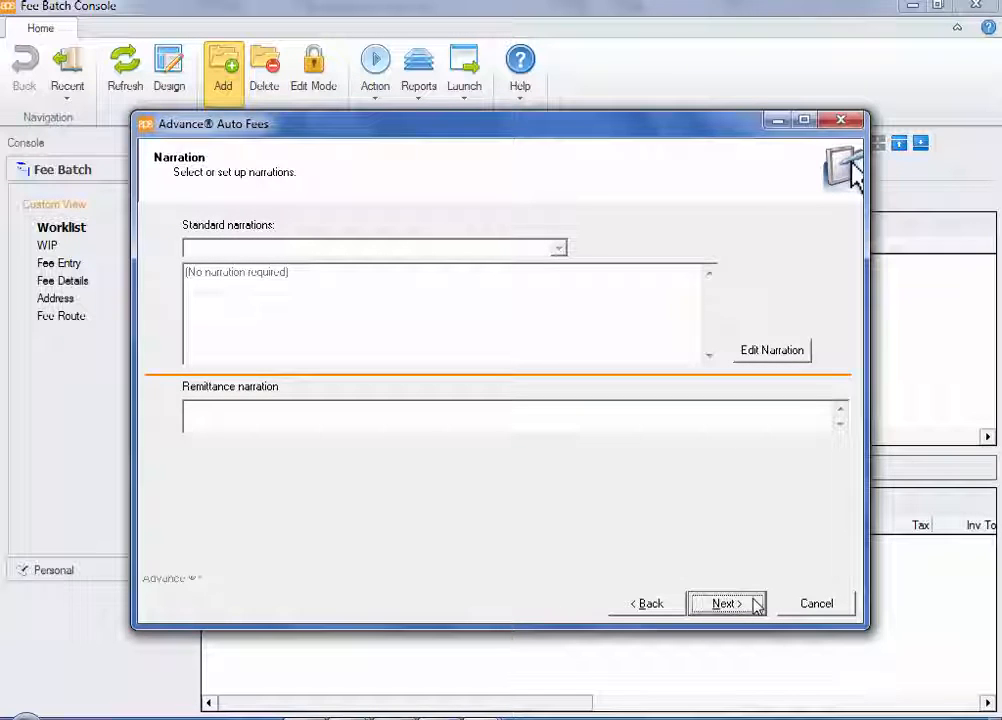
# - Leave the narration empty and finish the auto fees wizard to create the write-off invoices
pyautogui.click(757, 605)
pyautogui.click(727, 604)
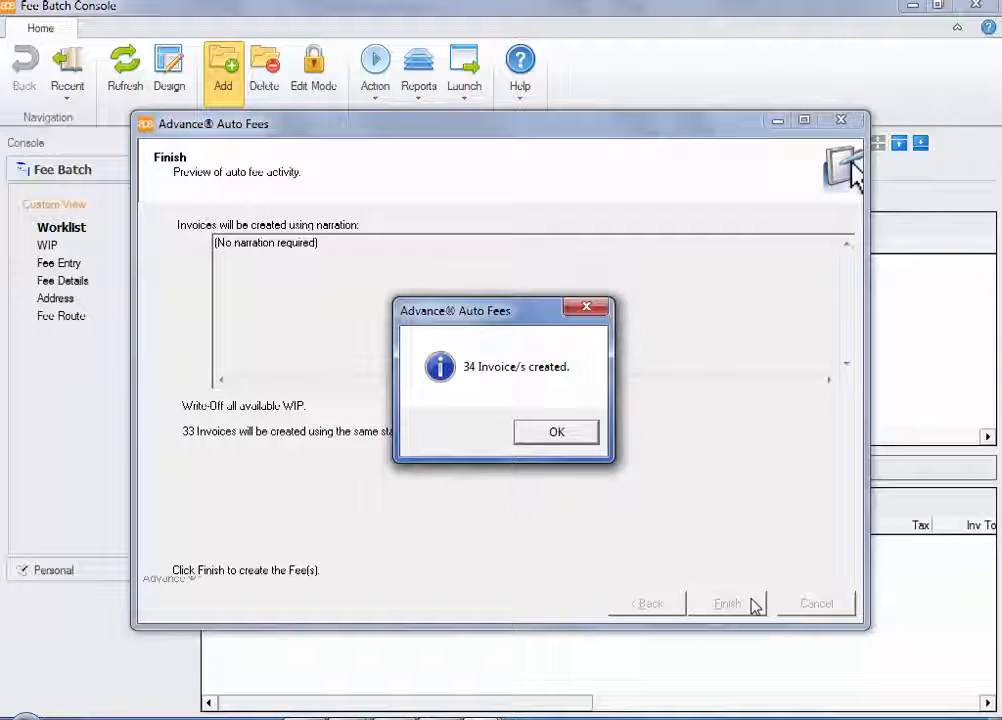
pyautogui.click(573, 437)
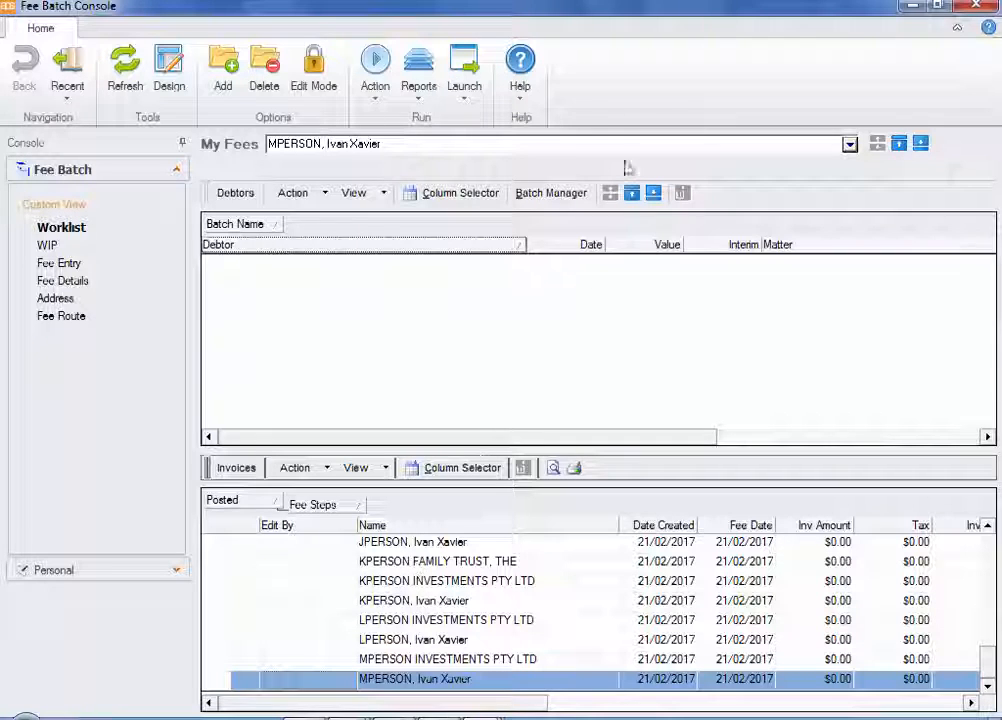
# - View the Batch Summary report for the Available WIP by Debtor_21/02/2017 batch in the Batch Manager, and return to the worklist
pyautogui.click(556, 194)
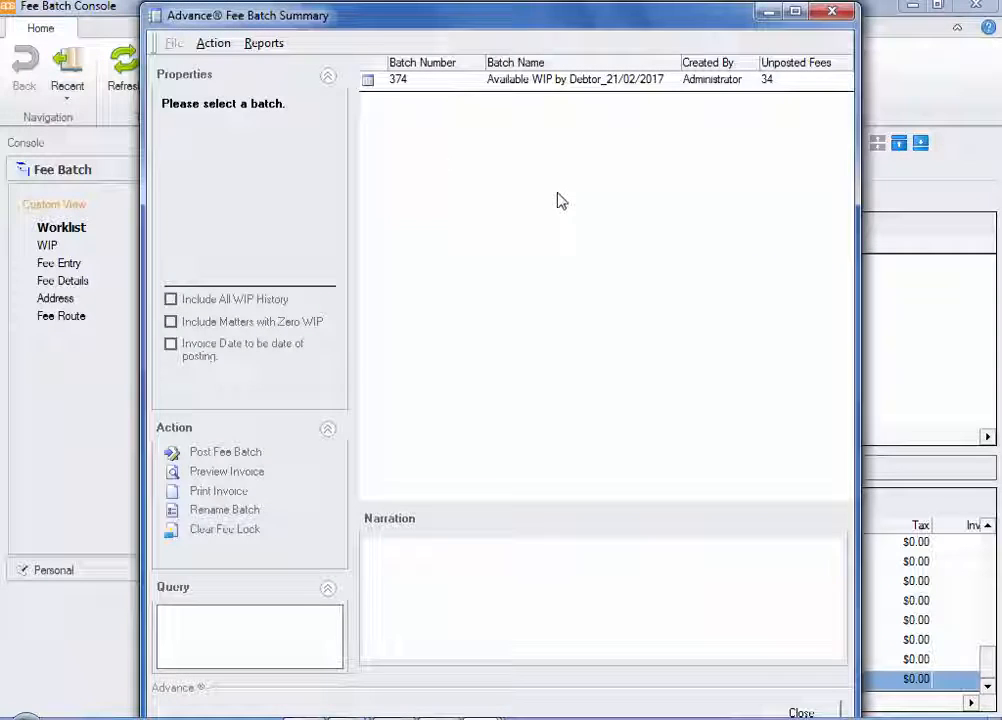
pyautogui.click(424, 82)
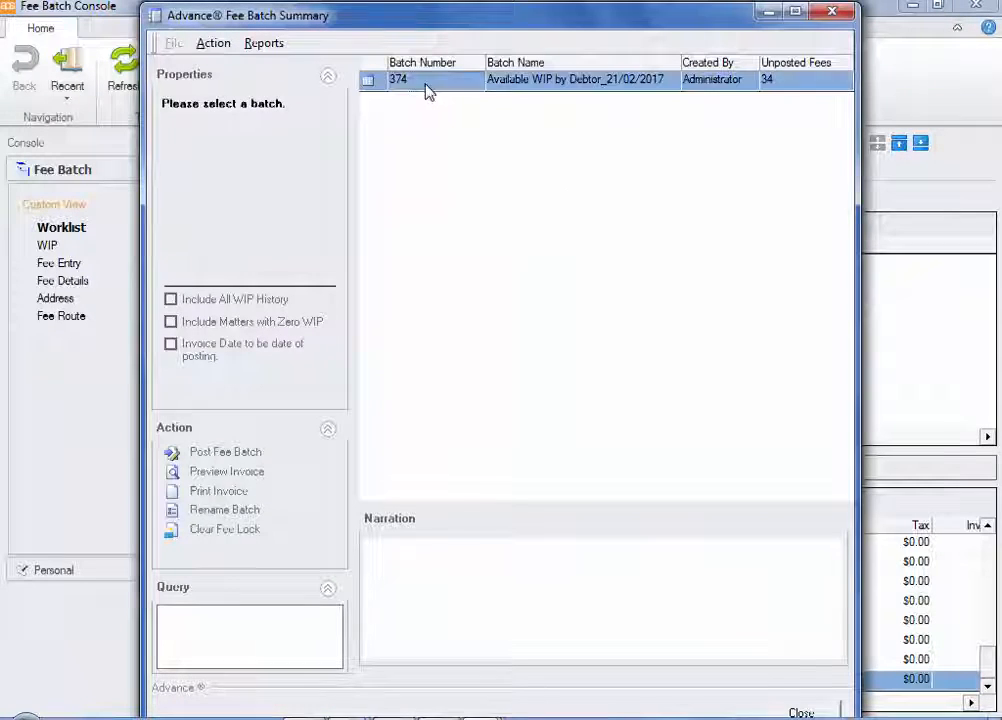
pyautogui.click(268, 45)
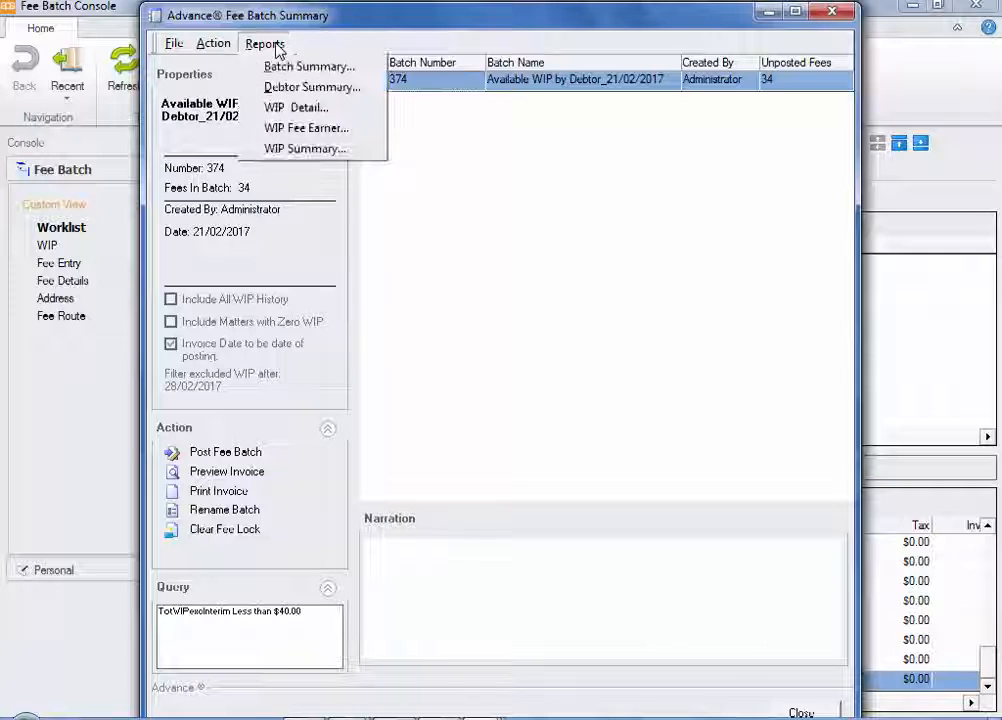
pyautogui.click(320, 67)
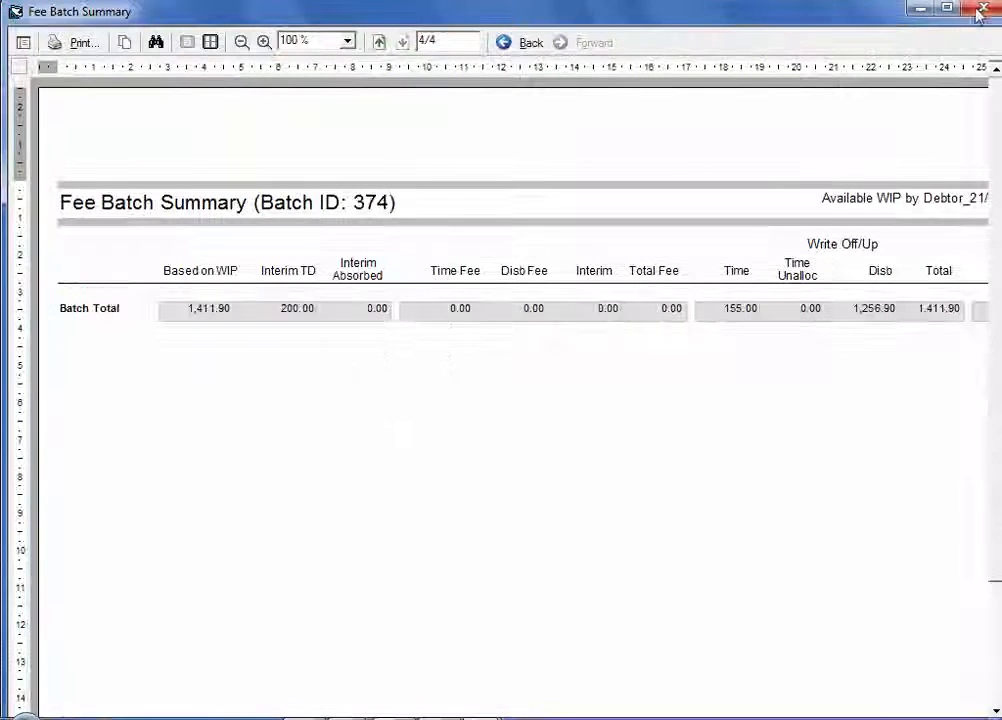
pyautogui.click(981, 10)
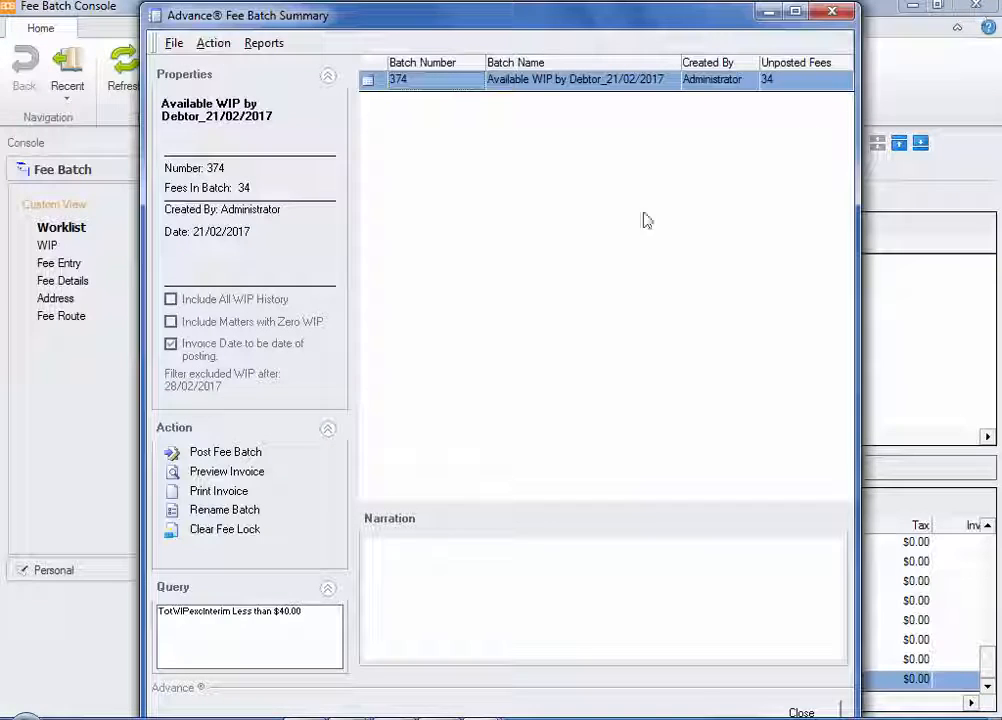
pyautogui.click(831, 11)
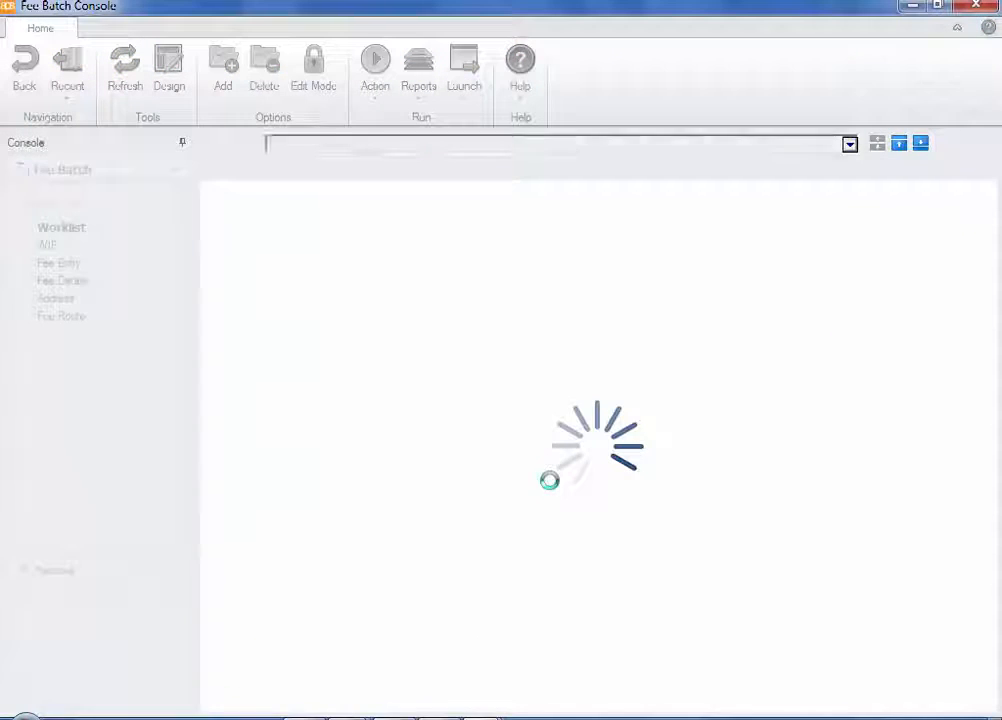